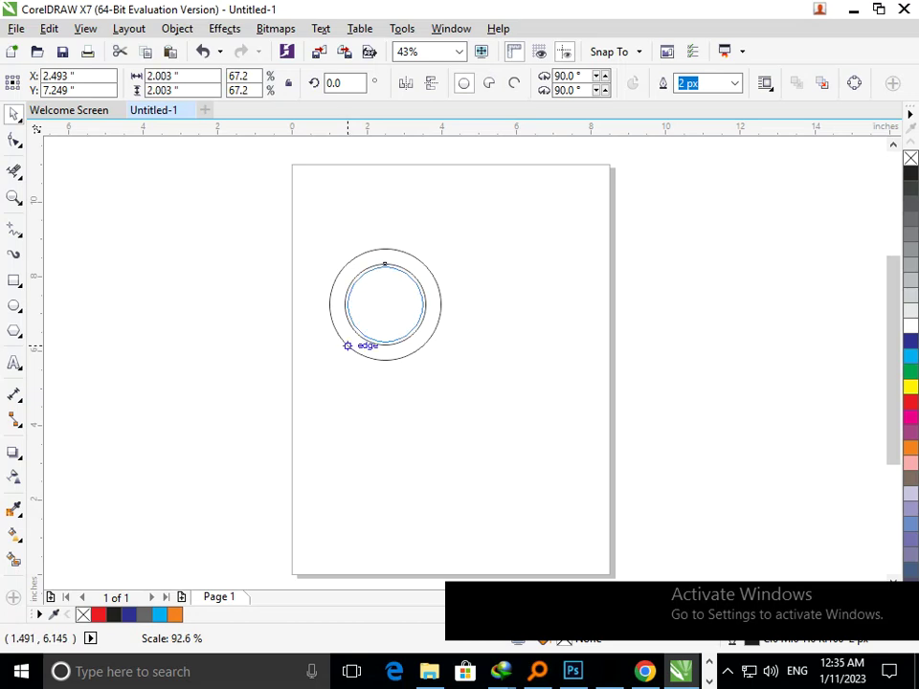
Step: Duplicate the concentric circle pair to its right so the copy's outer circle touches the original's inner circle
drag(298, 216, 511, 424)
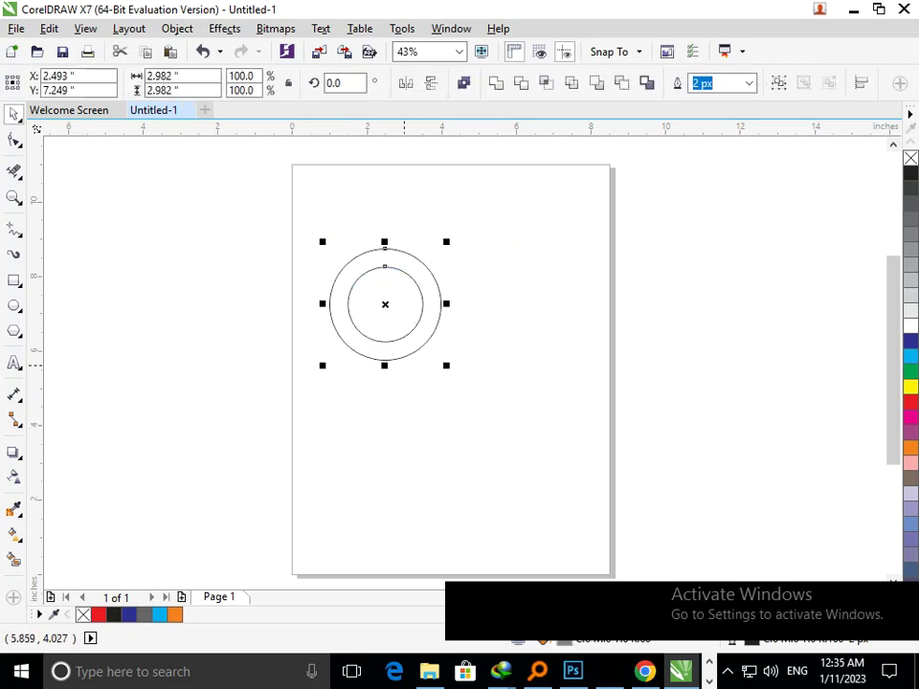
drag(329, 304, 423, 305)
right_click(423, 304)
click(456, 439)
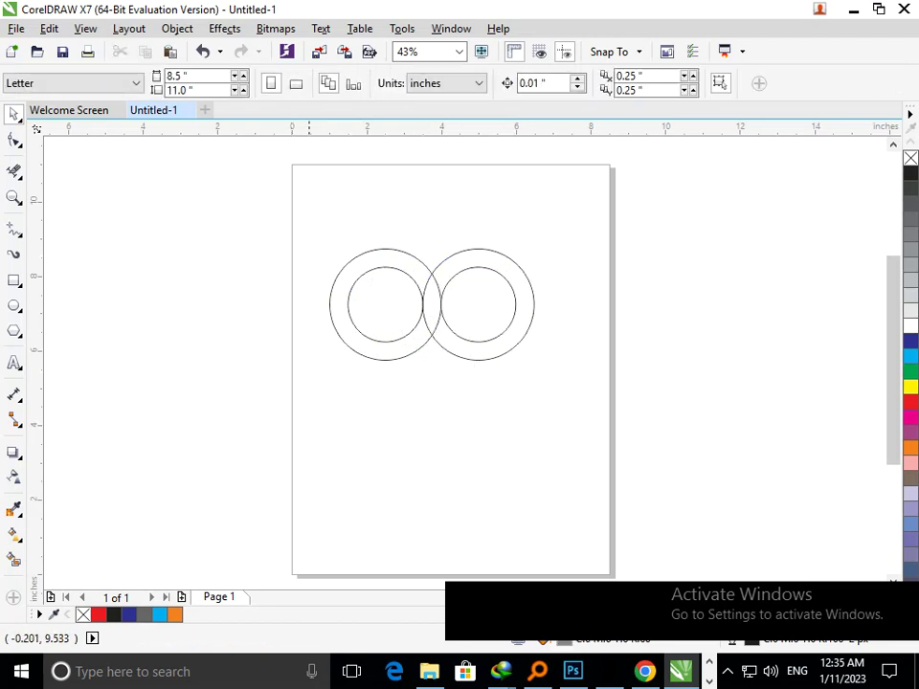
Step: Copy the circle pairs downward to form a two-by-two arrangement with the same overlap
drag(570, 203, 415, 402)
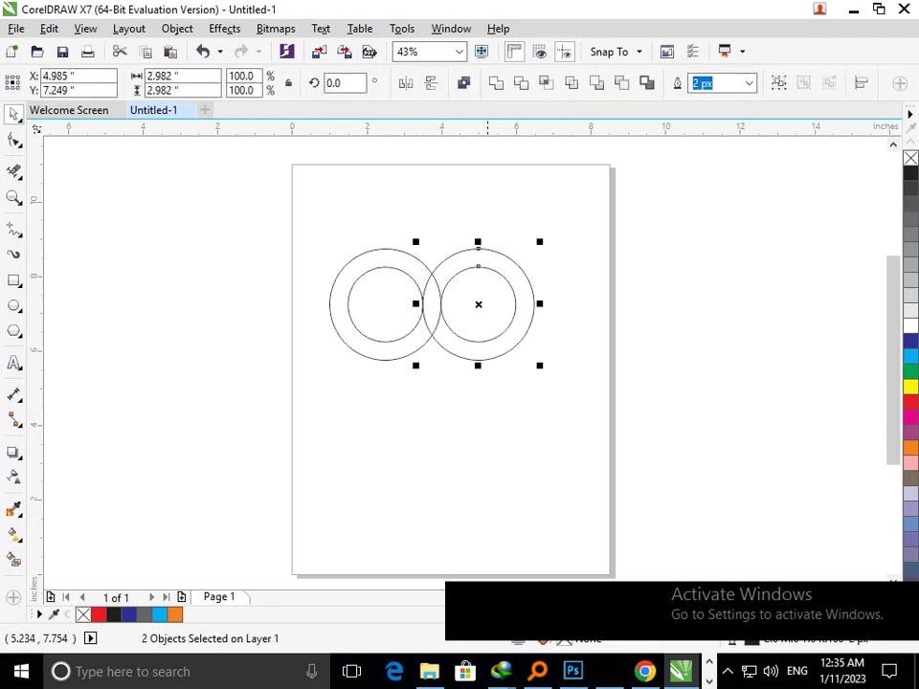
drag(477, 248, 385, 341)
click(93, 230)
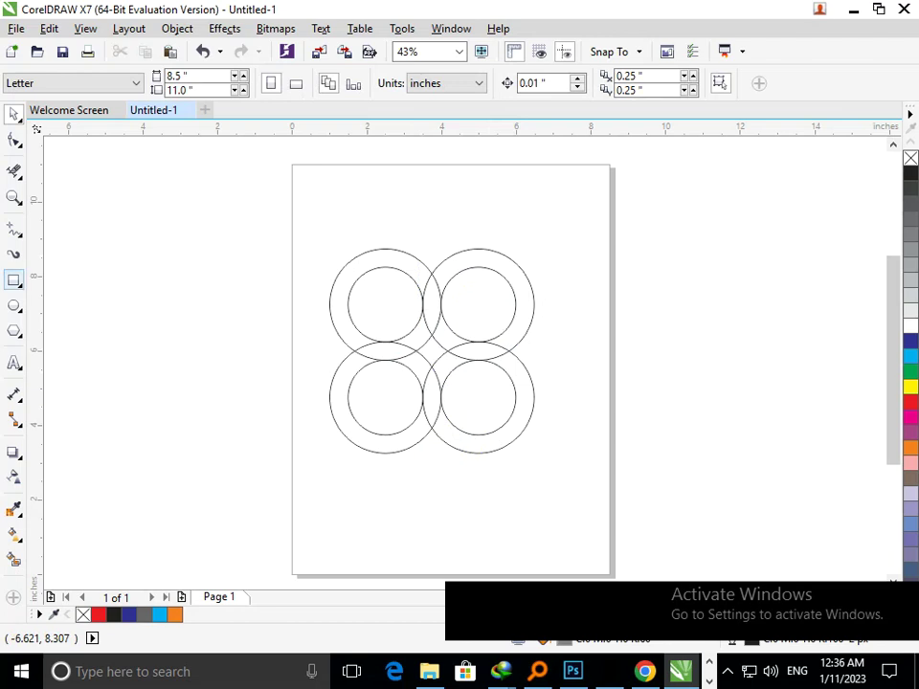
Step: Draw a circle about 3.15 inches wide beside the four circle pairs and remove its fill
click(14, 305)
drag(202, 298, 320, 402)
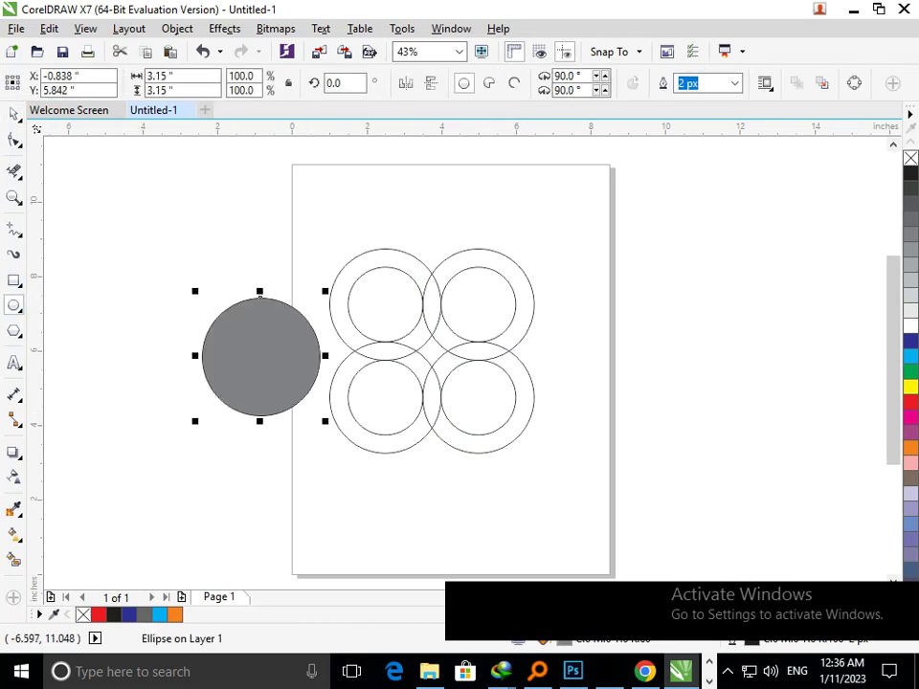
click(909, 157)
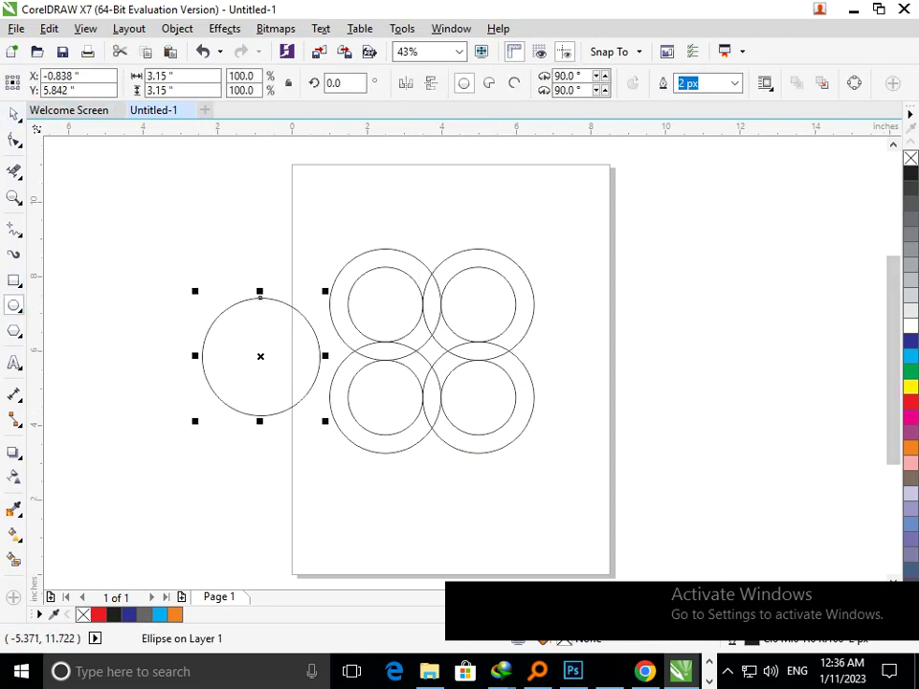
Step: Move the new circle to the centre of the four circle pairs and shrink it to about 2.66 inches
click(13, 113)
click(125, 264)
drag(283, 373, 456, 368)
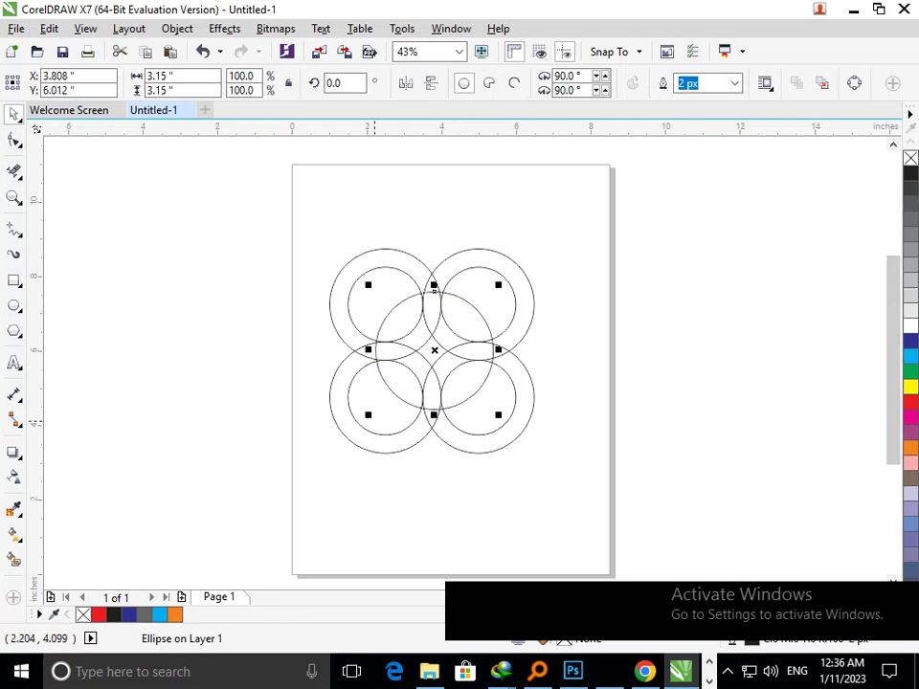
mouse_move(374, 424)
mouse_down()
mouse_move(385, 396)
mouse_move(372, 411)
mouse_up()
click(372, 529)
drag(459, 386, 441, 396)
mouse_move(420, 287)
mouse_down()
mouse_move(420, 304)
mouse_move(427, 301)
mouse_up()
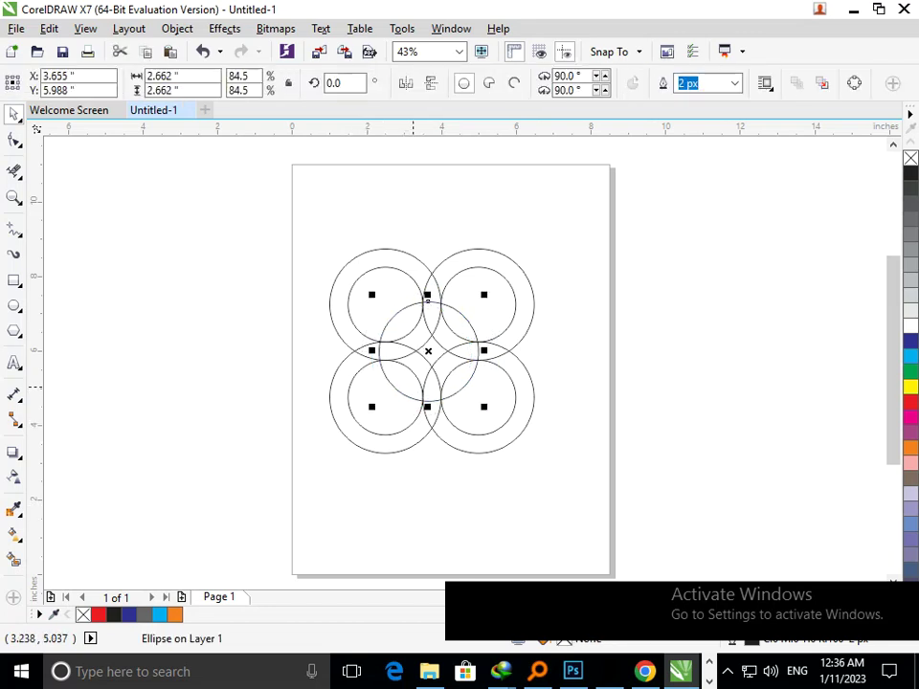
drag(426, 300, 433, 301)
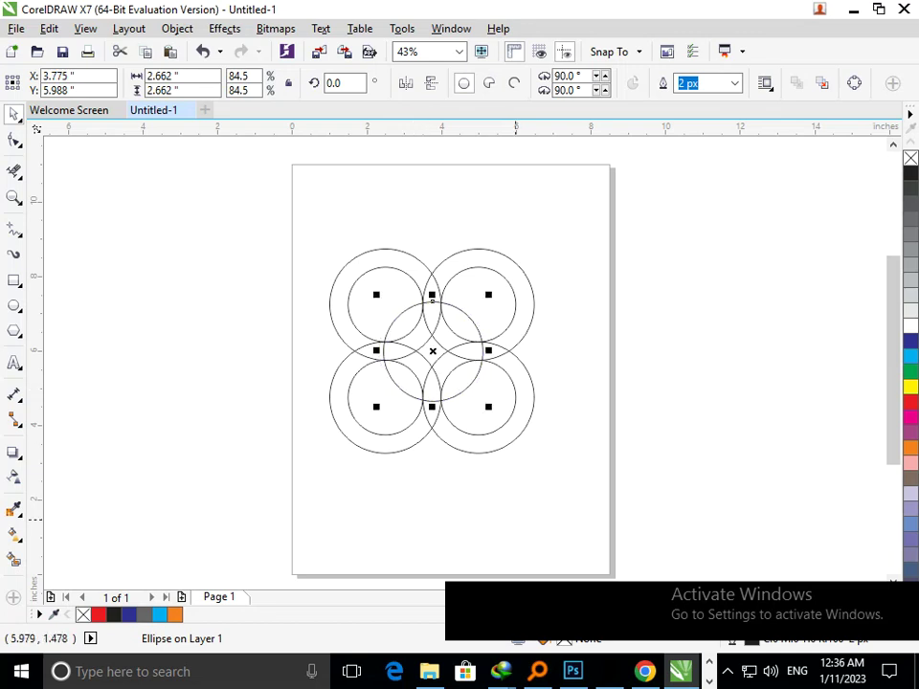
key(Escape)
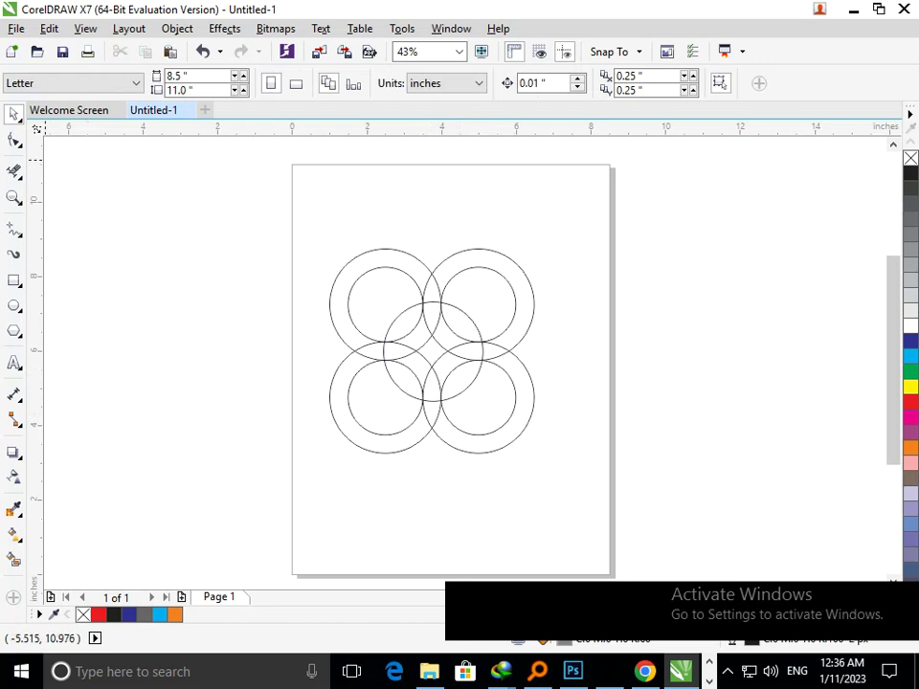
Step: Trim all circle segments outside the central four-armed shape with the Virtual Segment Delete tool
key(x)
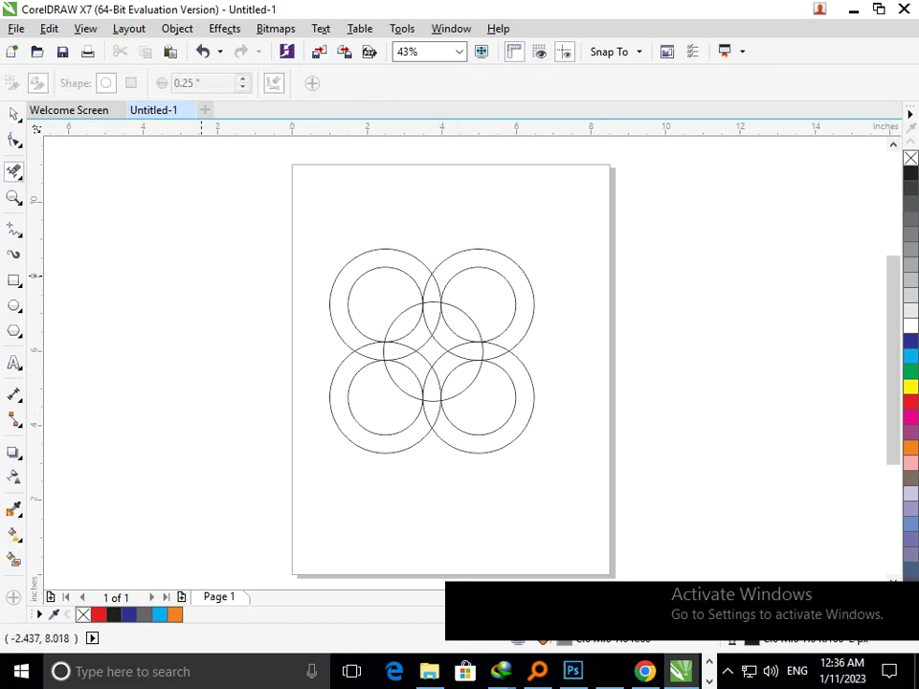
drag(317, 279, 553, 271)
drag(501, 326, 518, 454)
mouse_move(358, 413)
mouse_down()
mouse_move(464, 425)
mouse_move(380, 478)
mouse_move(331, 386)
mouse_up()
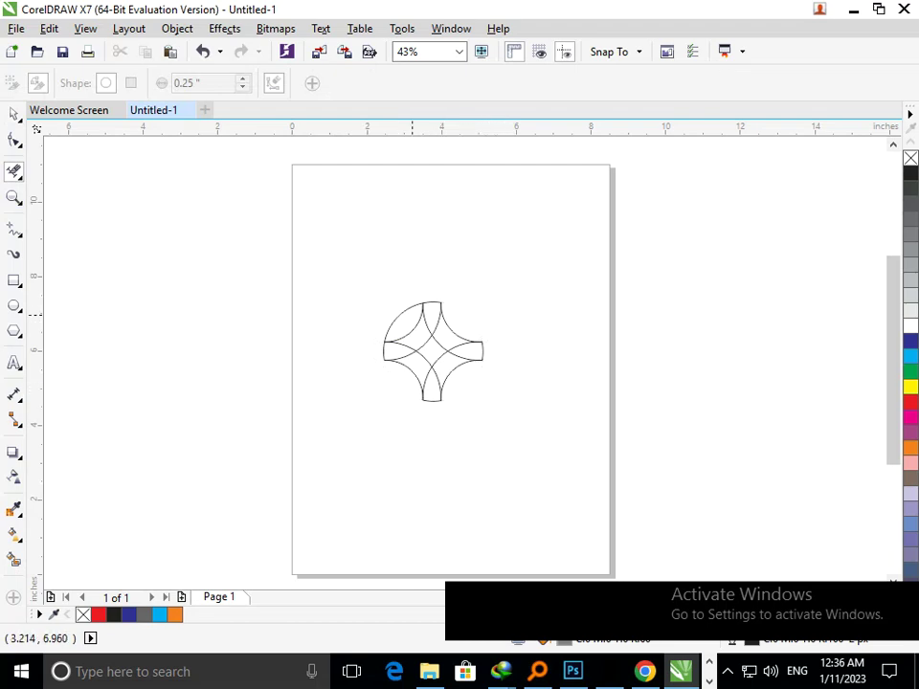
scroll(401, 374, up, 3)
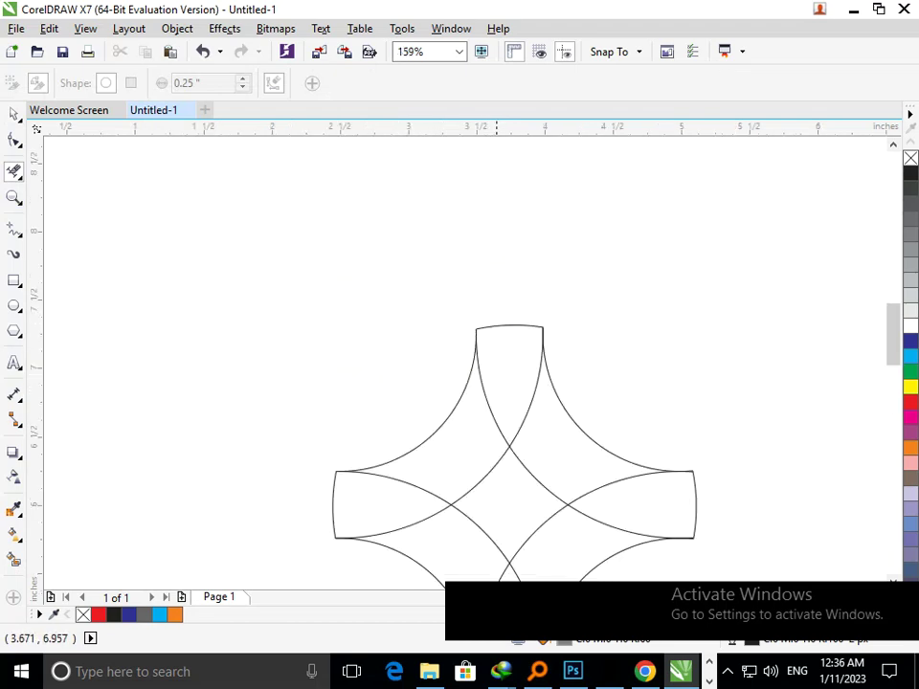
click(496, 422)
key(ctrl+z)
click(495, 418)
key(shift+F4)
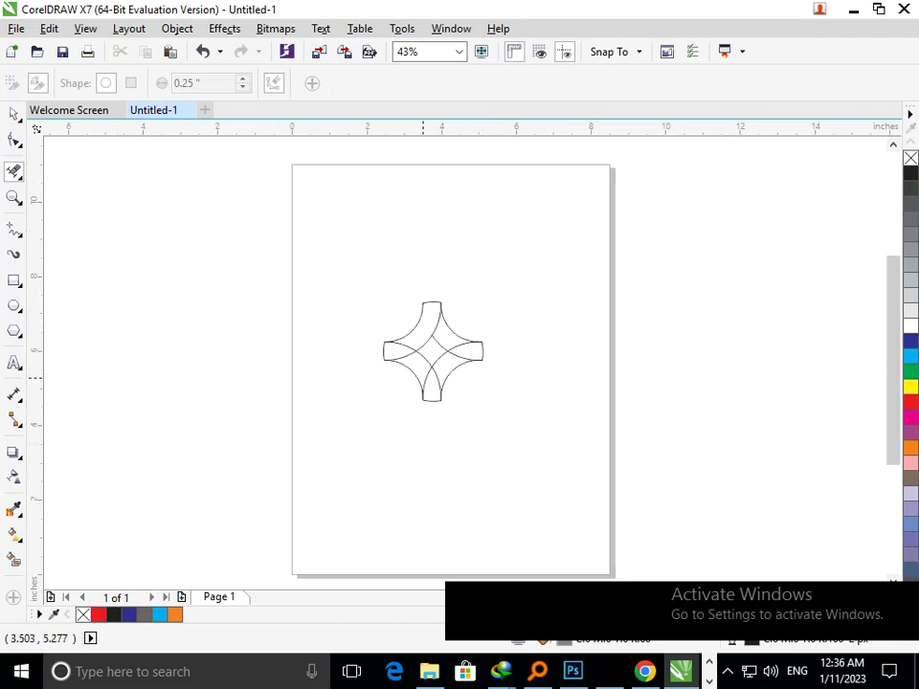
click(425, 375)
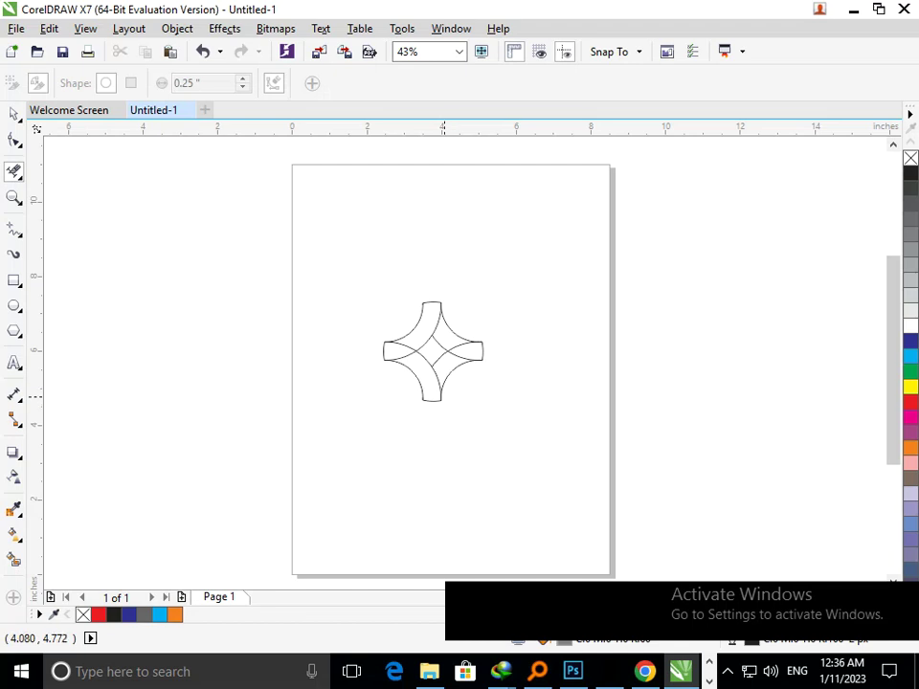
key(ctrl+z)
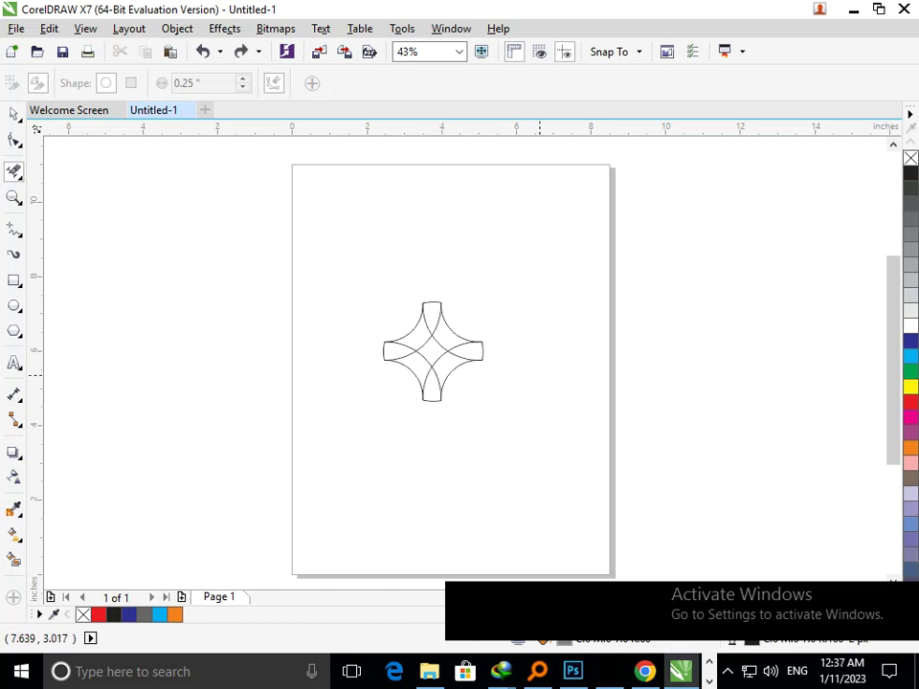
Step: Delete one of the two crossing arc segments in each of the four arms to form an interlocking pattern
scroll(429, 330, up, 5)
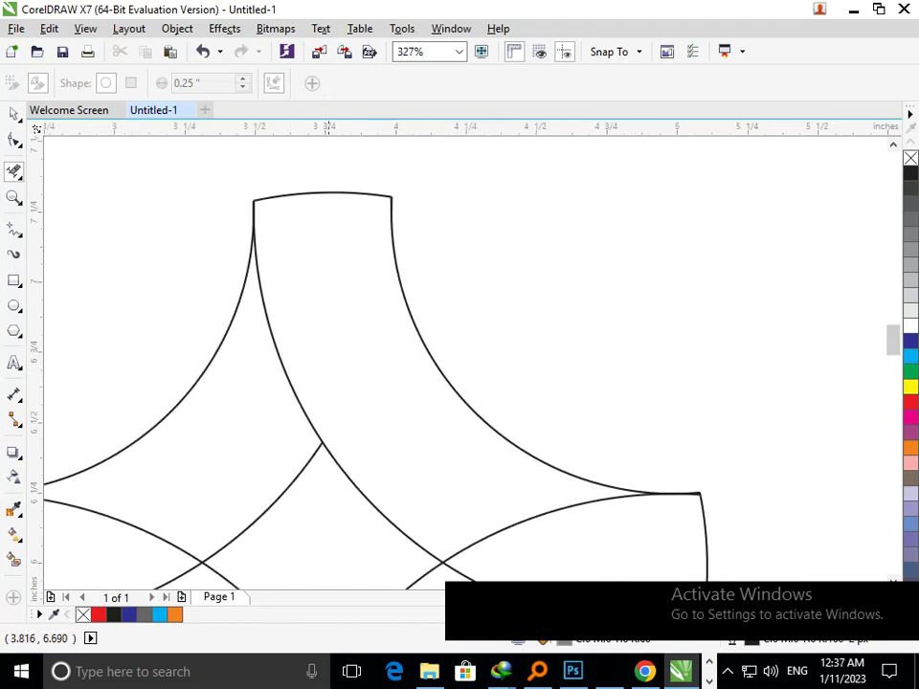
scroll(455, 426, down, 5)
drag(390, 356, 464, 418)
click(442, 323)
key(F3)
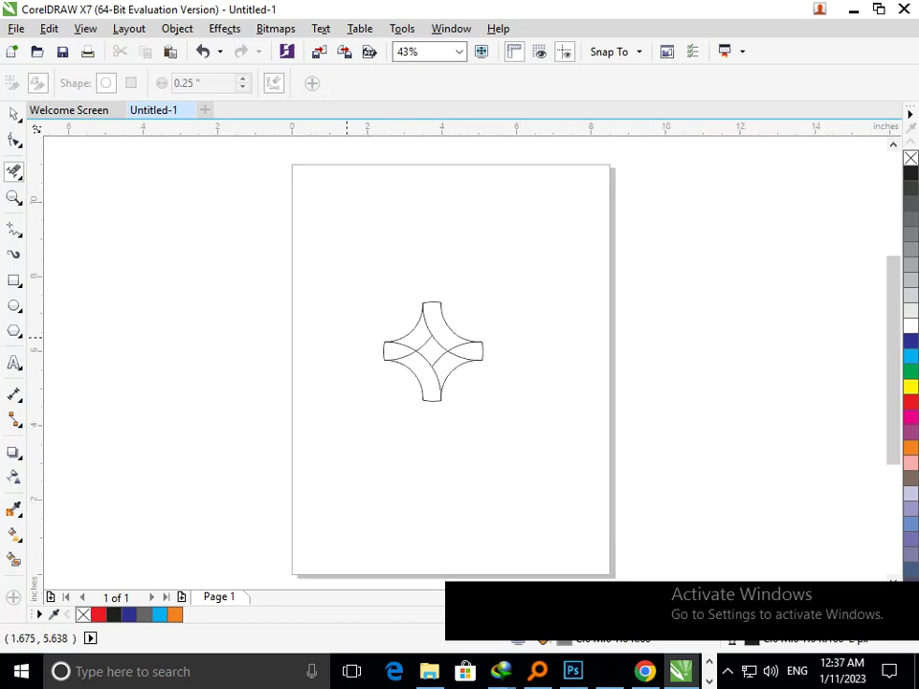
drag(359, 325, 454, 399)
click(443, 254)
key(F3)
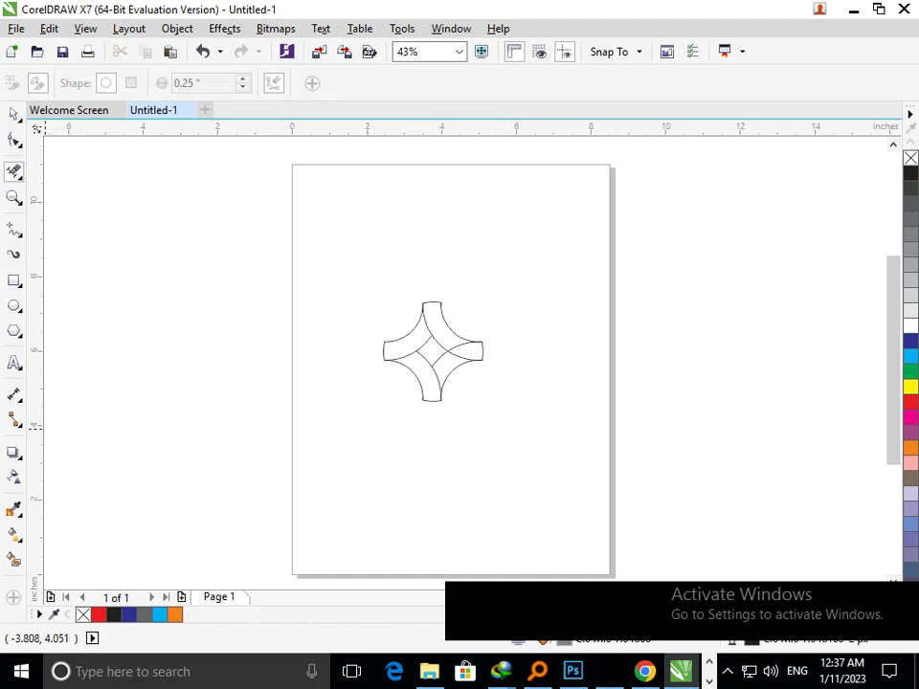
drag(408, 331, 527, 400)
click(379, 291)
key(F3)
click(14, 559)
click(432, 350)
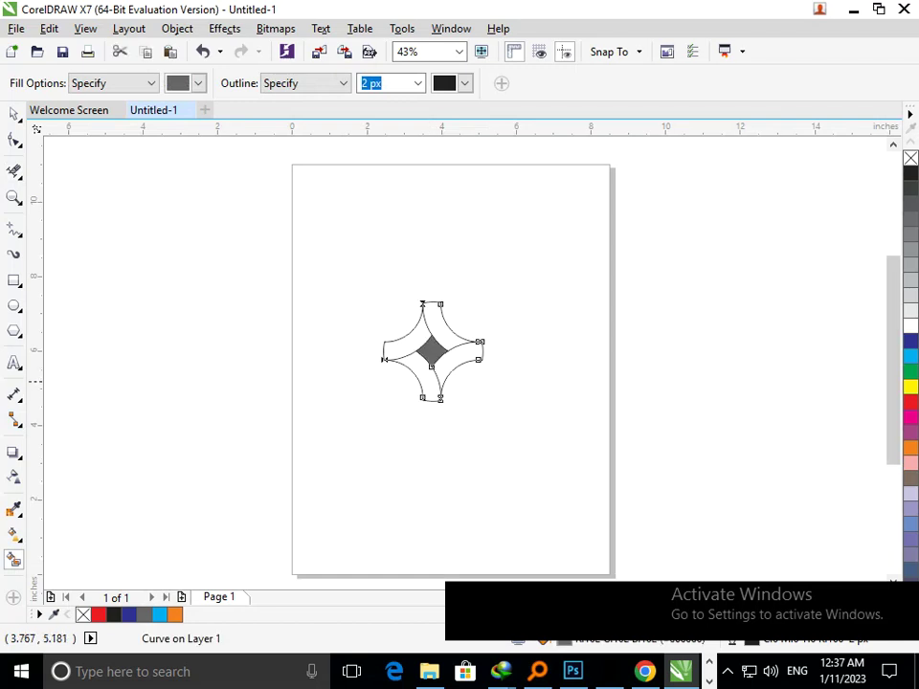
key(ctrl+z)
click(412, 339)
key(ctrl+z)
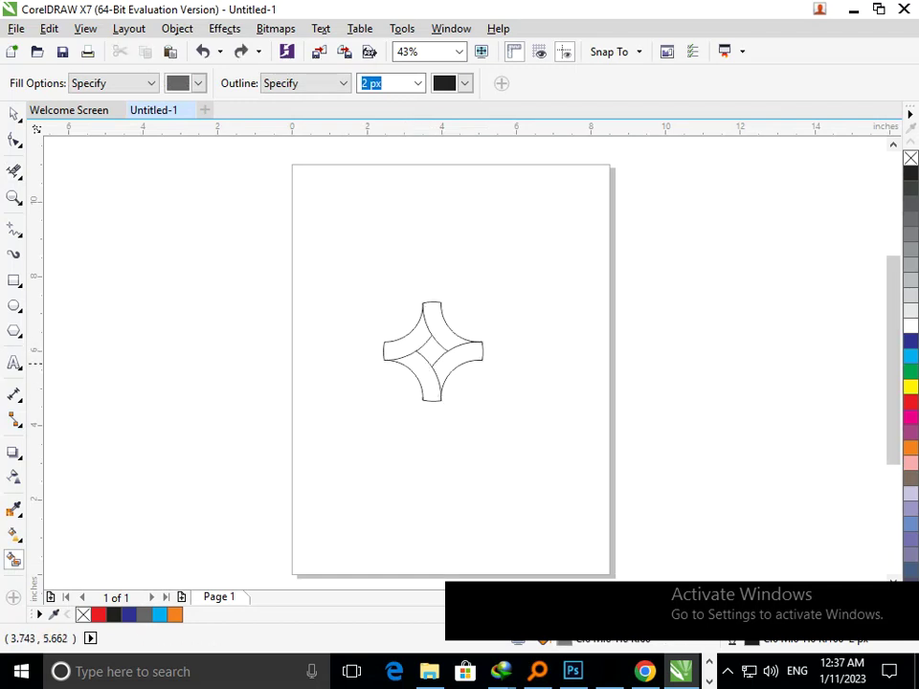
Step: Smart-fill the upper-right band, the lower-right band and the central diamond with dark grey
key(F2)
drag(436, 328, 536, 405)
key(F2)
drag(197, 229, 287, 287)
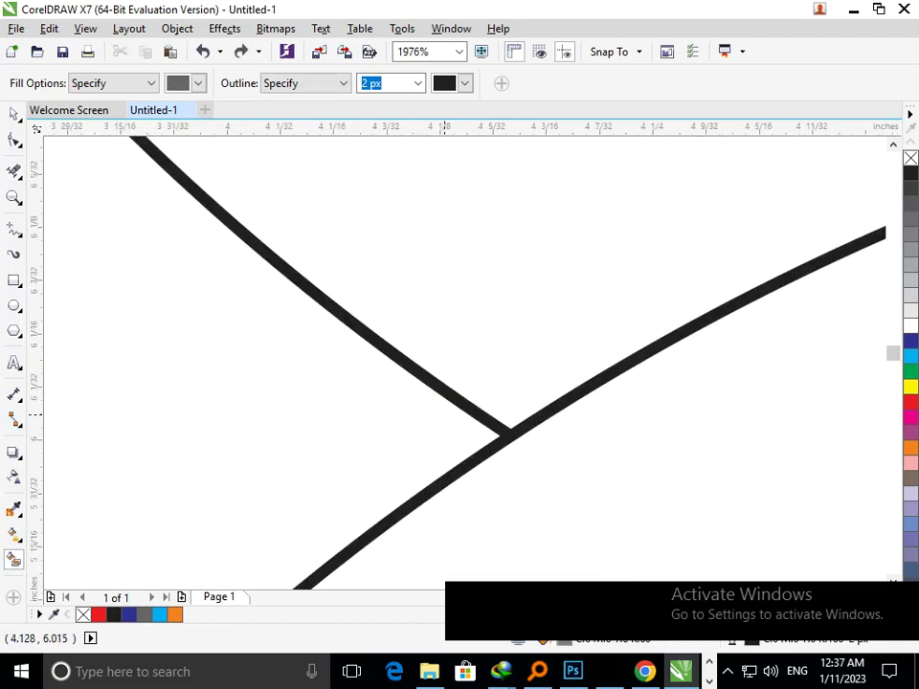
click(460, 276)
key(F3)
click(321, 296)
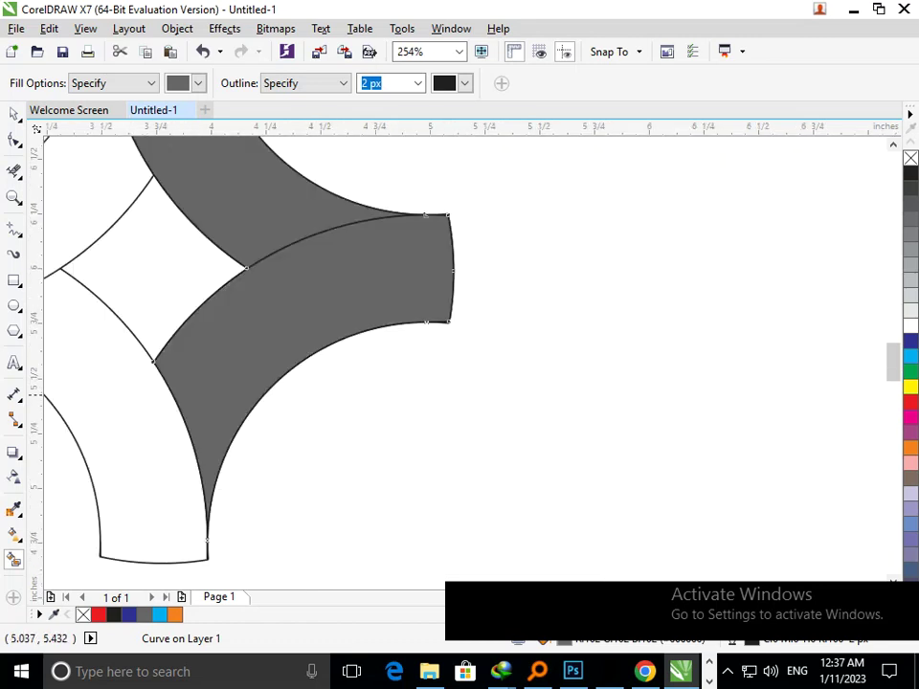
key(F3)
click(428, 364)
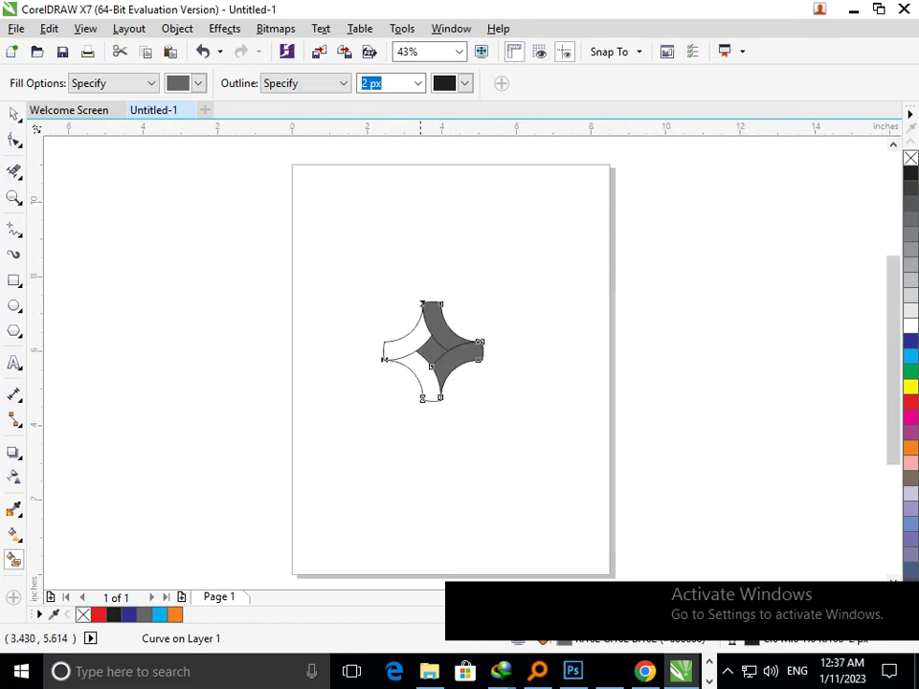
key(ctrl+z)
key(ctrl+shift+z)
scroll(368, 332, up, 4)
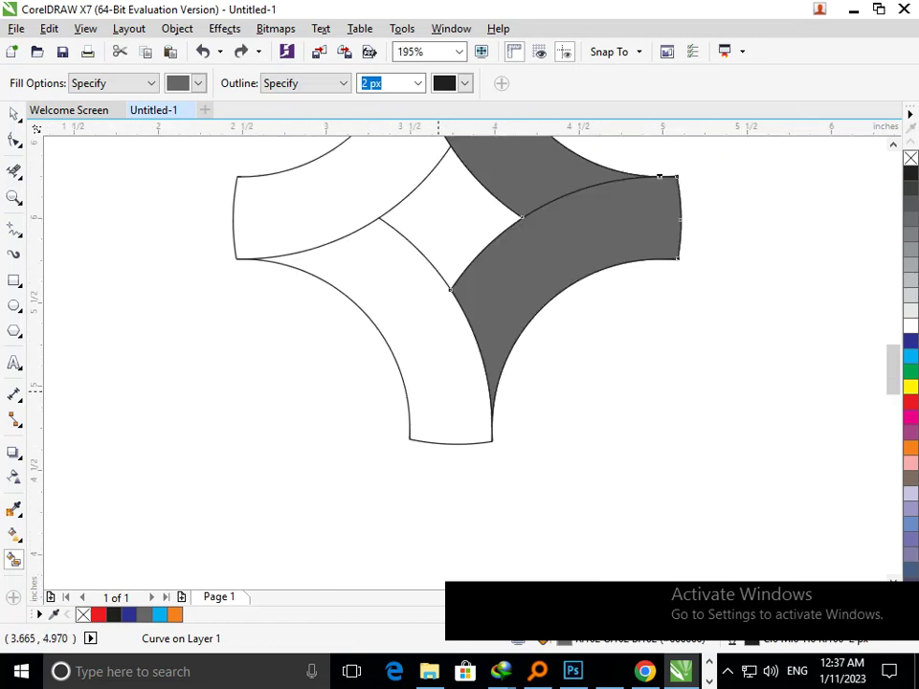
key(ctrl+z)
Step: Adjust the end nodes at the lower-left corner of the bottom arm with the Shape tool
scroll(435, 425, up, 6)
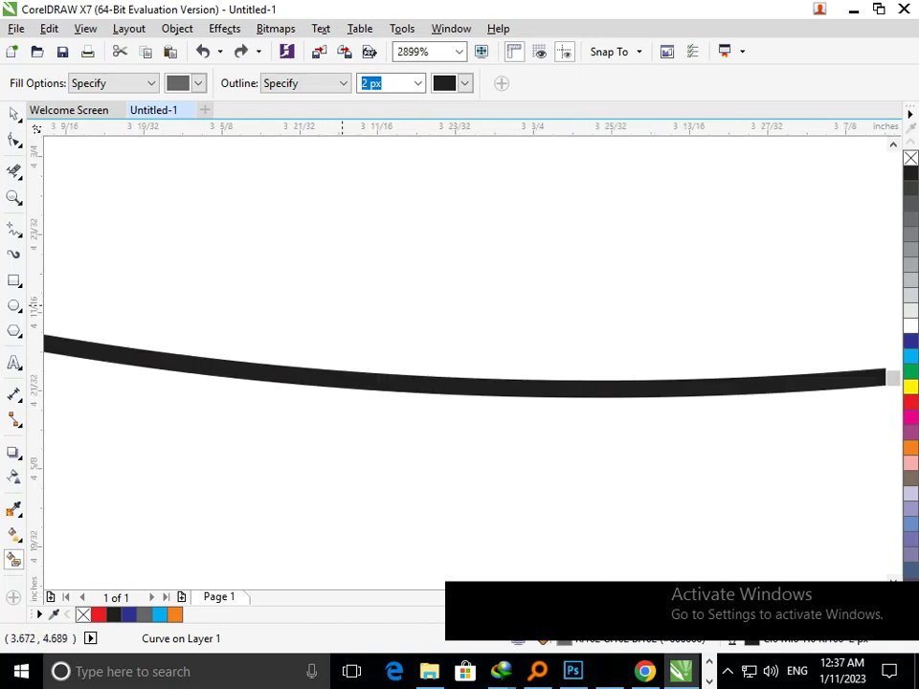
key(F3)
key(F3)
key(F2)
drag(384, 415, 477, 464)
key(F2)
drag(210, 274, 403, 414)
key(F10)
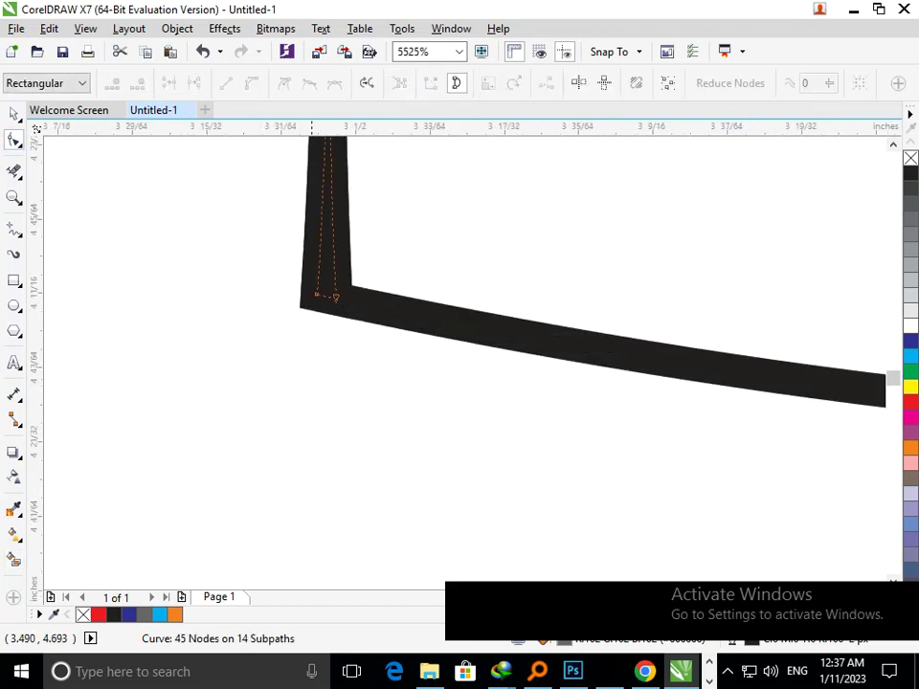
drag(334, 300, 458, 396)
key(F3)
key(F2)
key(F3)
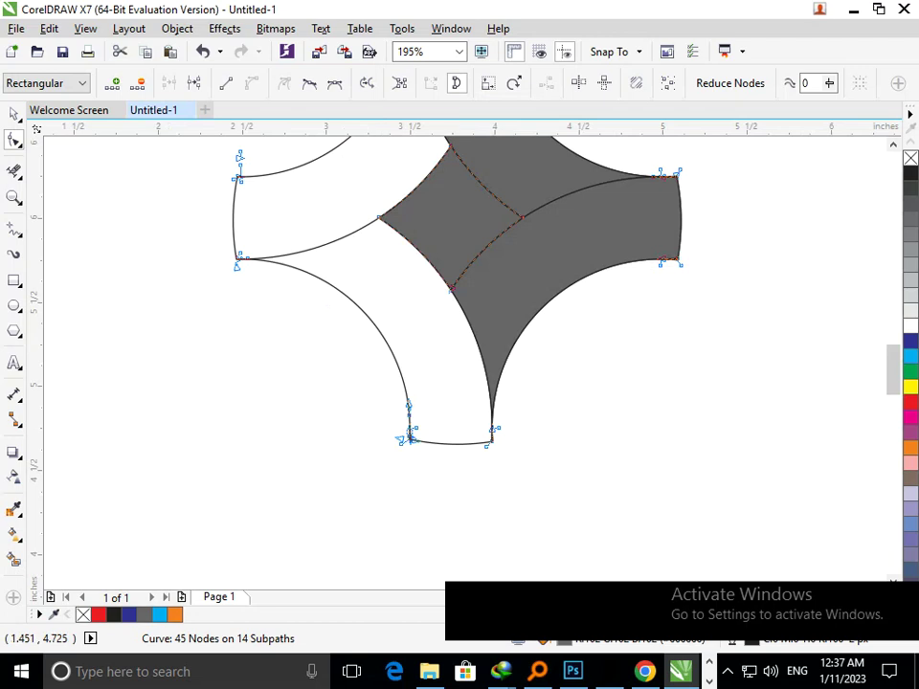
Step: Smart-fill the two remaining bands, colouring the lower-left one dark blue and the upper-left one green
click(13, 559)
click(414, 381)
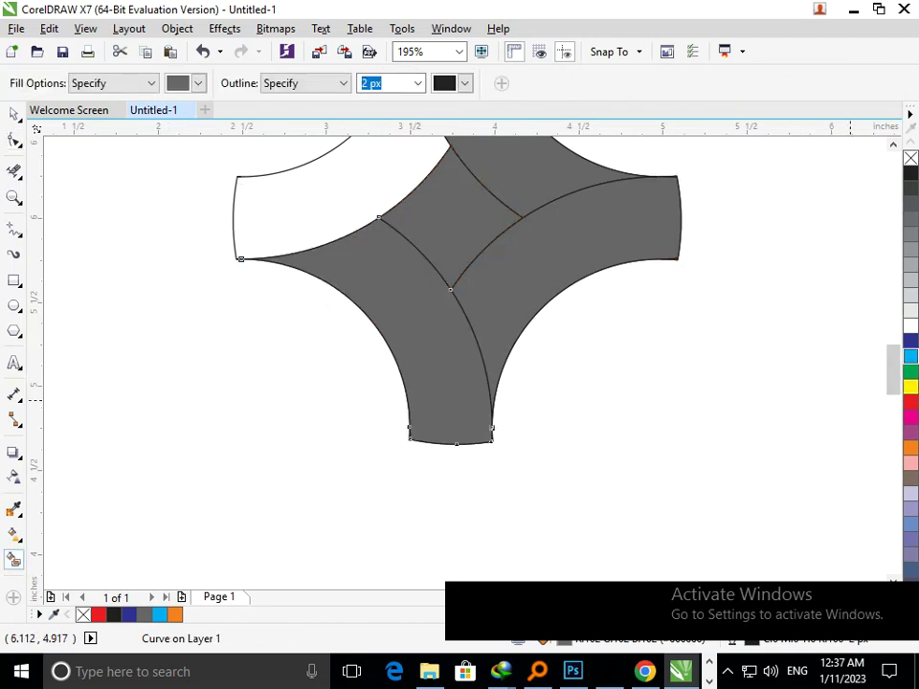
click(909, 340)
click(363, 202)
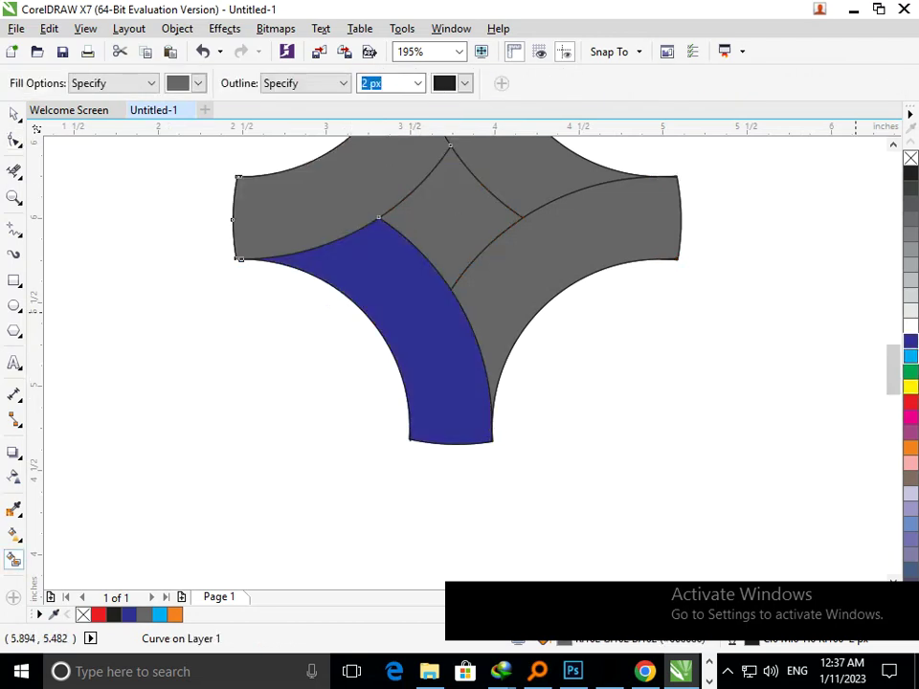
click(910, 372)
key(F3)
Step: Delete the filled diamond from the centre of the shape
click(435, 351)
click(909, 158)
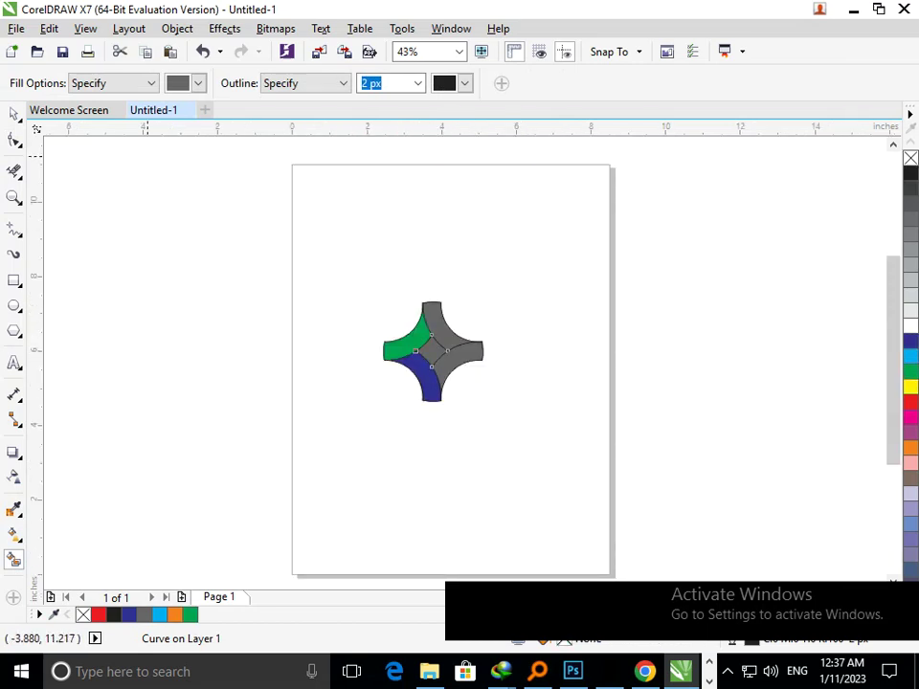
key(Delete)
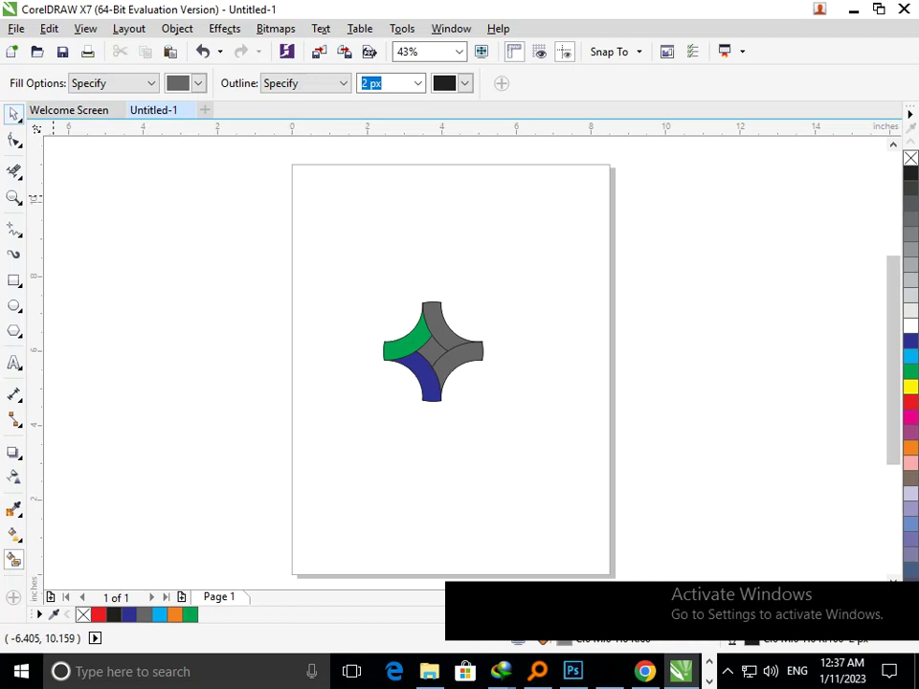
click(15, 114)
click(437, 350)
key(Delete)
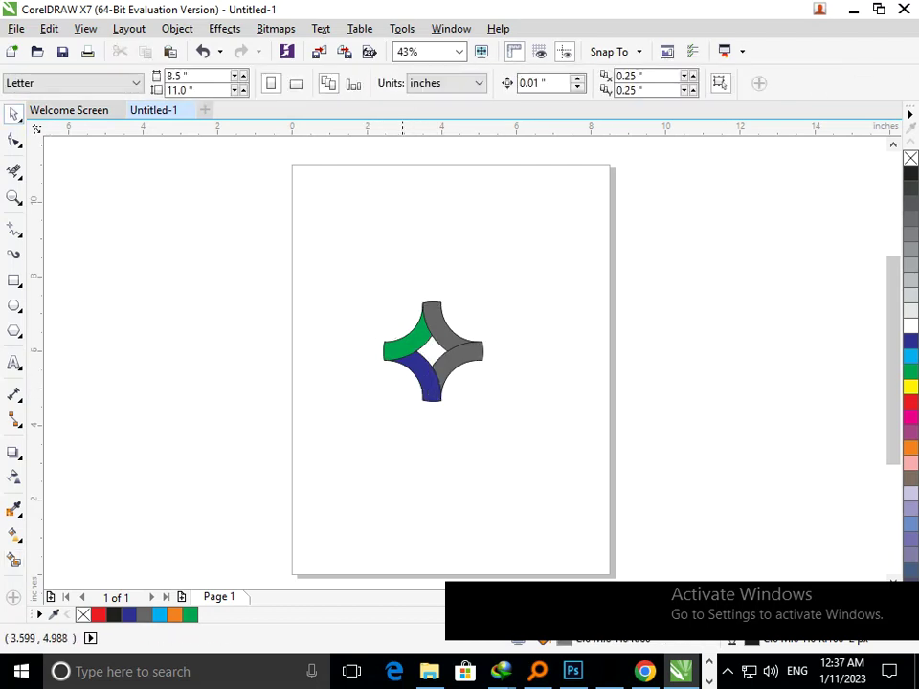
Step: Enlarge the whole four-band shape to 218% of its size
drag(341, 268, 568, 465)
drag(488, 406, 581, 370)
click(519, 436)
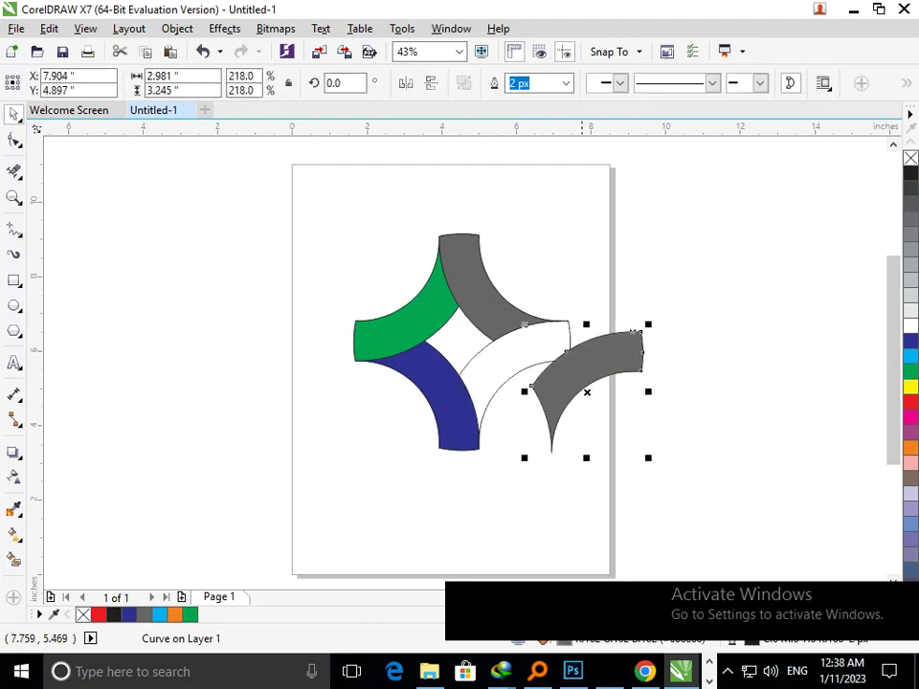
key(ctrl+z)
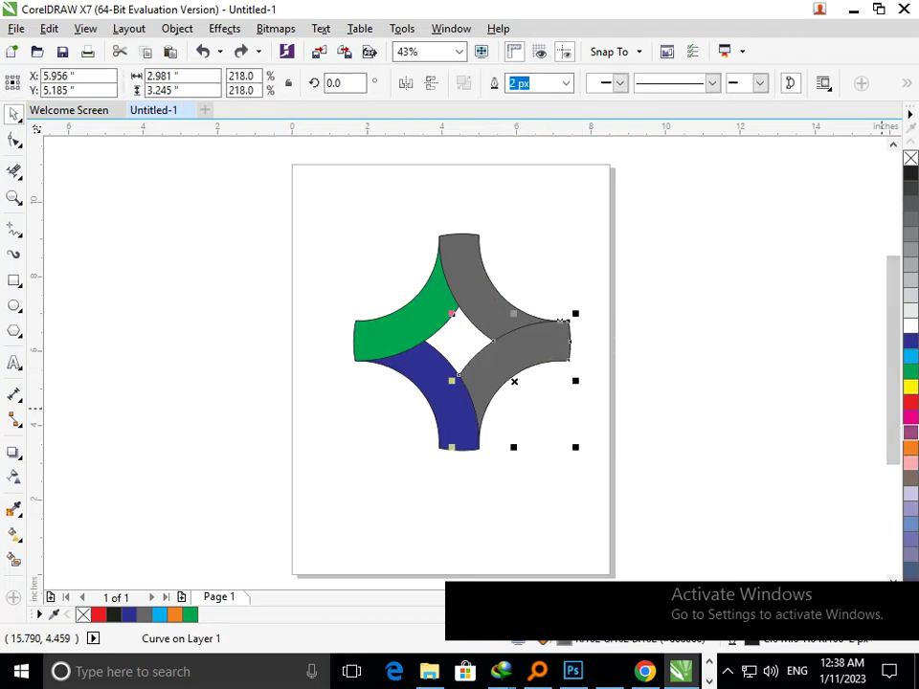
Step: Fill the lower-right band with purple, keeping all bands in their places
click(909, 432)
click(674, 483)
drag(494, 314, 554, 280)
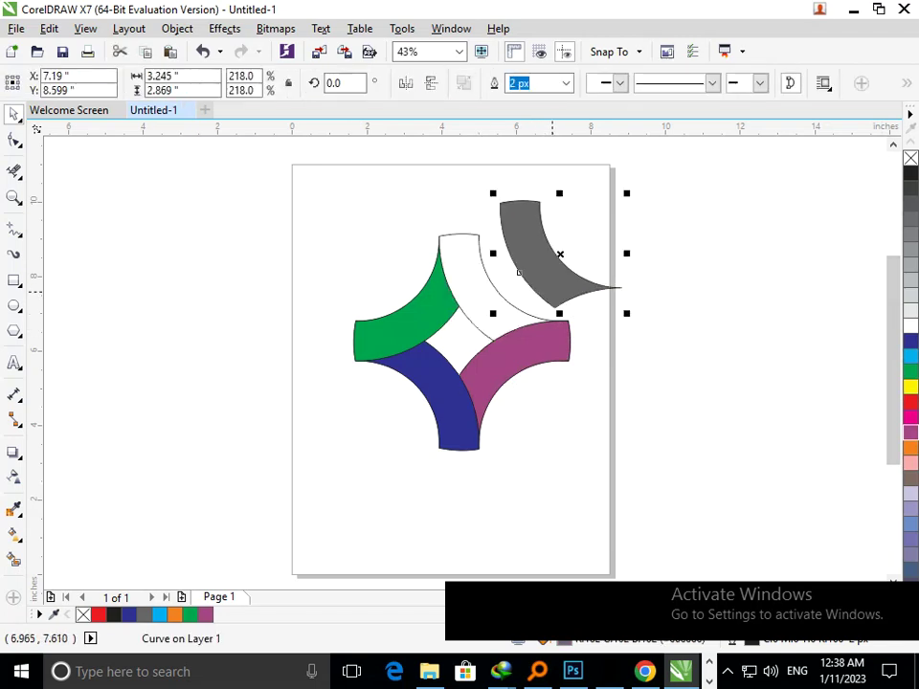
key(ctrl+z)
click(569, 557)
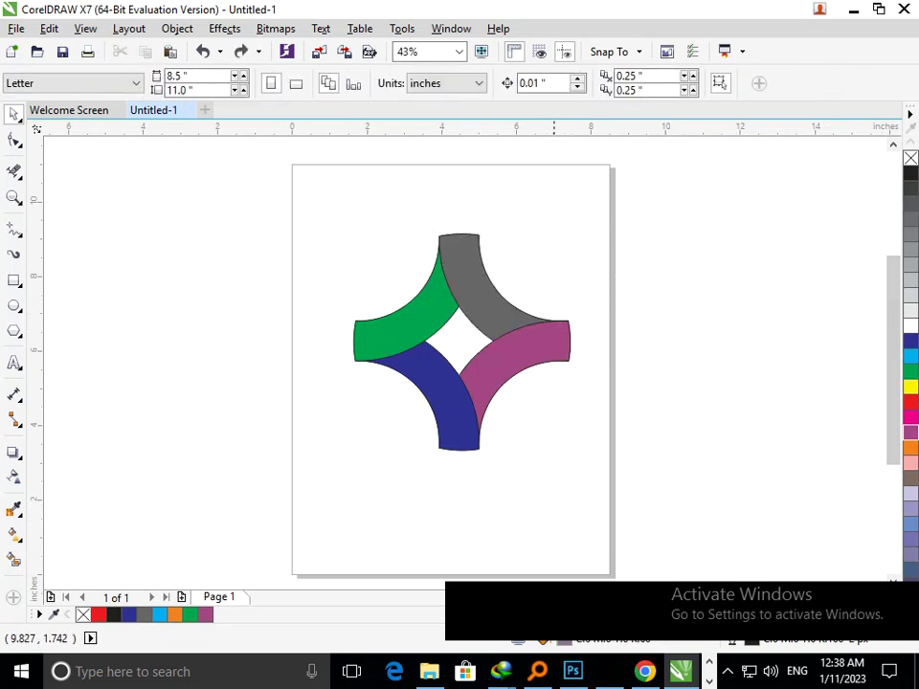
Step: Fill the upper-right band with a light pink shade of red
click(418, 332)
click(498, 313)
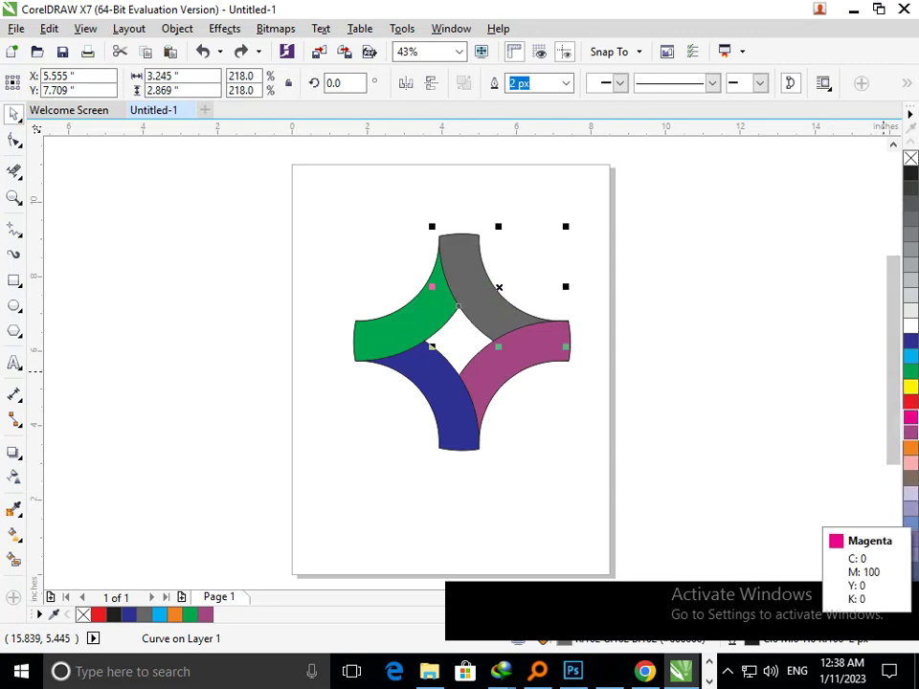
click(910, 402)
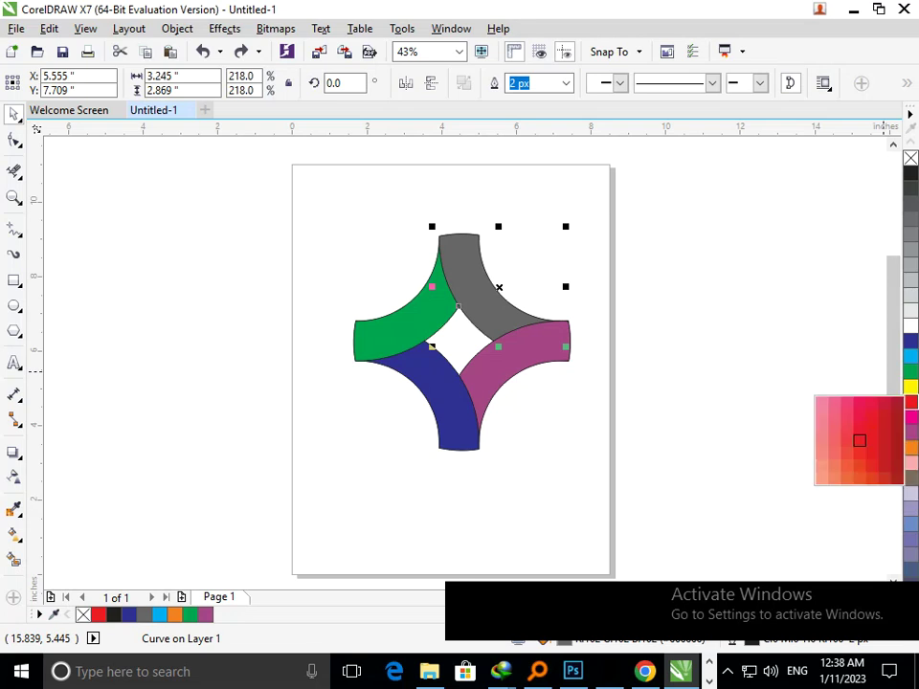
click(821, 404)
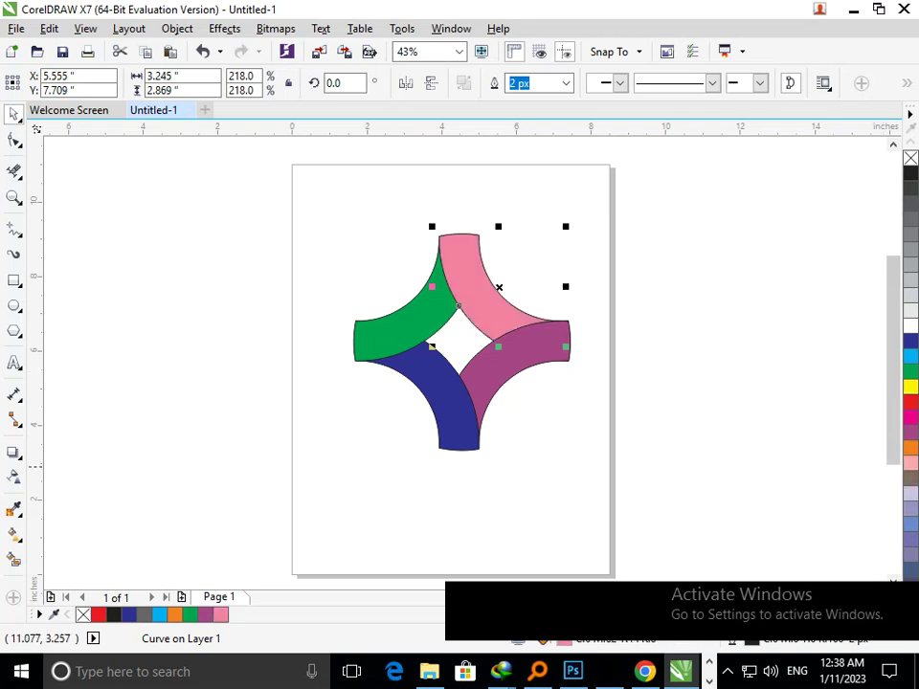
click(705, 453)
drag(496, 307, 541, 281)
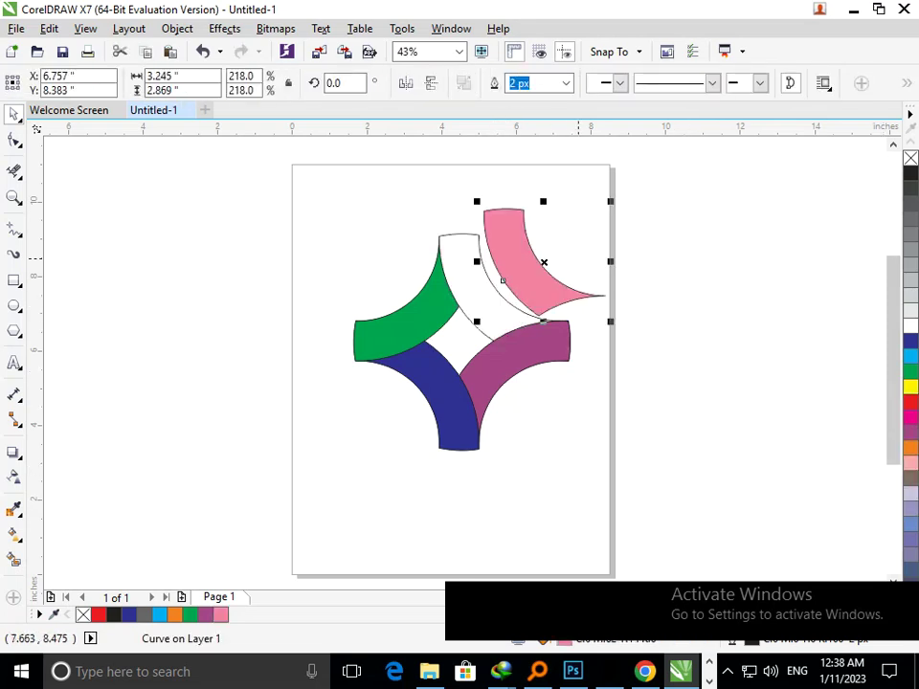
key(ctrl+z)
click(511, 435)
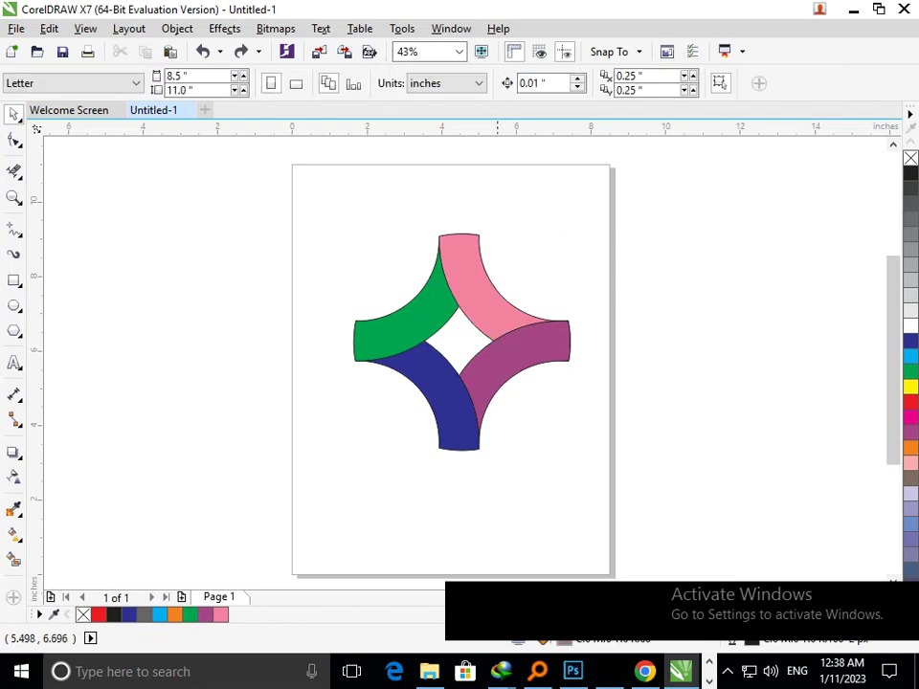
Step: Recolour the upper-right band cyan
click(499, 321)
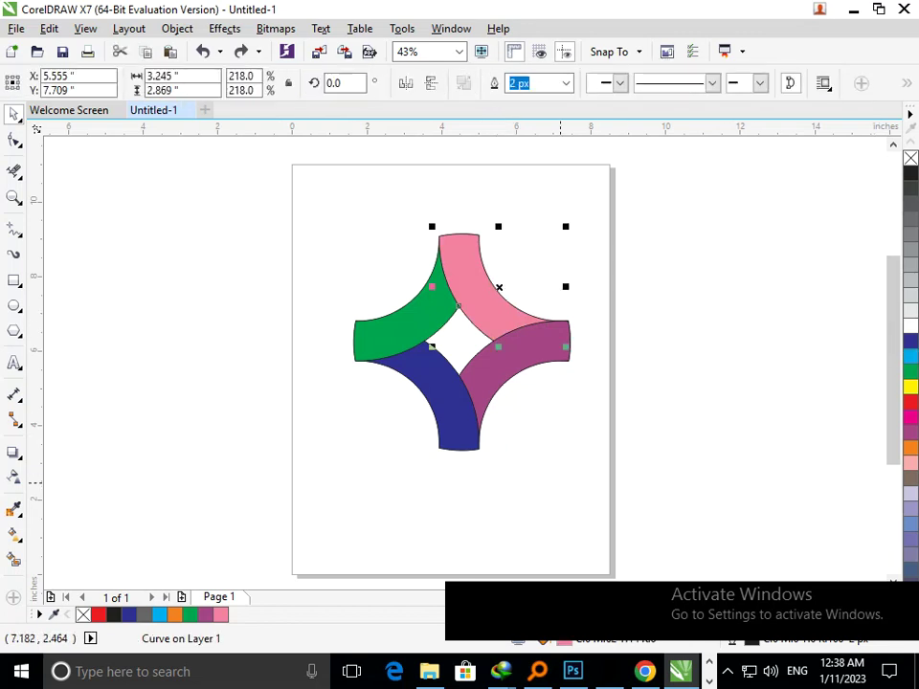
click(600, 445)
click(484, 287)
click(910, 356)
click(659, 459)
click(494, 311)
click(632, 445)
Step: Recolour the upper-right band with a reddish shade of orange
click(493, 311)
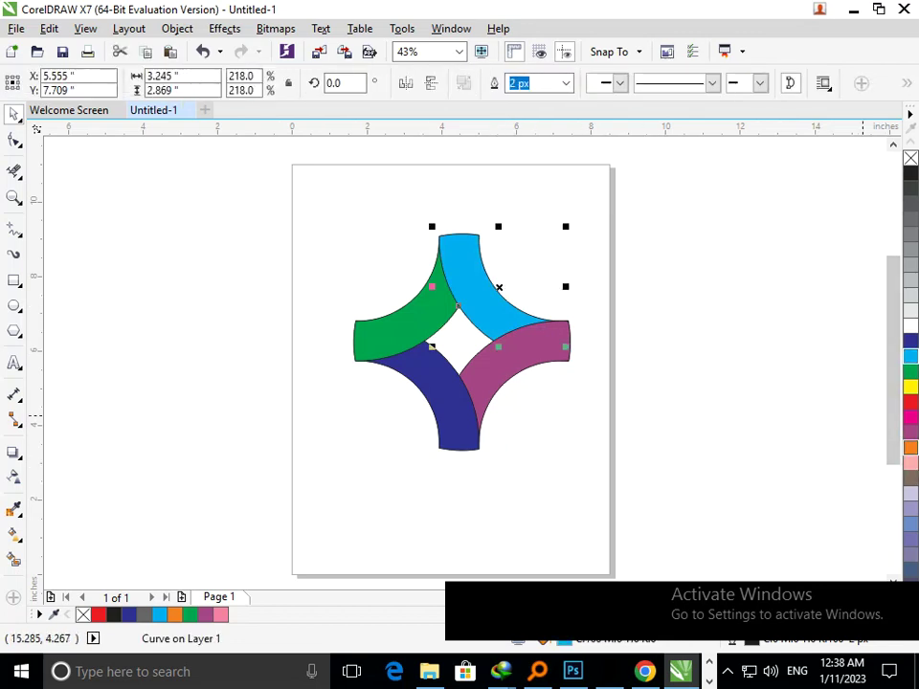
mouse_move(910, 448)
mouse_down()
mouse_move(845, 448)
mouse_move(834, 473)
mouse_move(846, 498)
mouse_up()
click(569, 479)
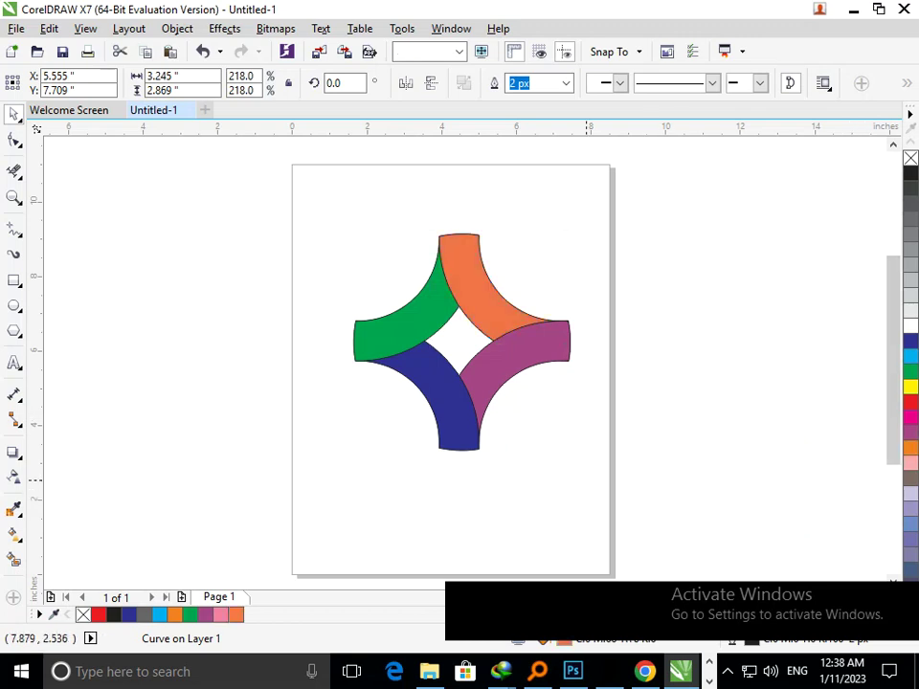
drag(280, 180, 731, 533)
click(461, 499)
drag(462, 411, 383, 452)
key(ctrl+z)
click(80, 457)
key(ctrl+z)
Step: Recolour the upper-right band with the grey-brown palette colour
click(502, 312)
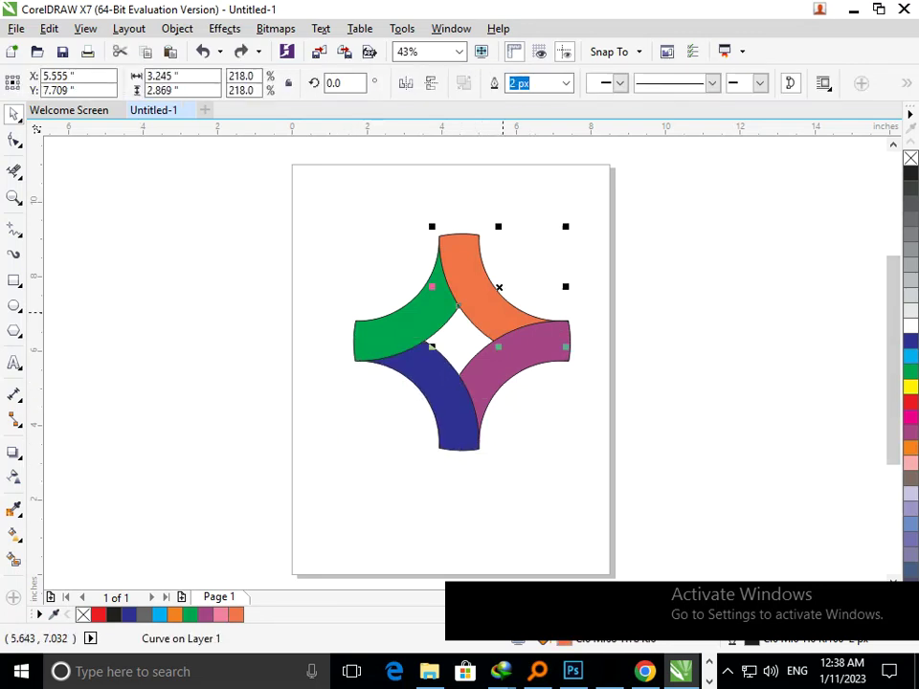
scroll(910, 555, down, 2)
scroll(909, 555, up, 2)
scroll(910, 555, down, 1)
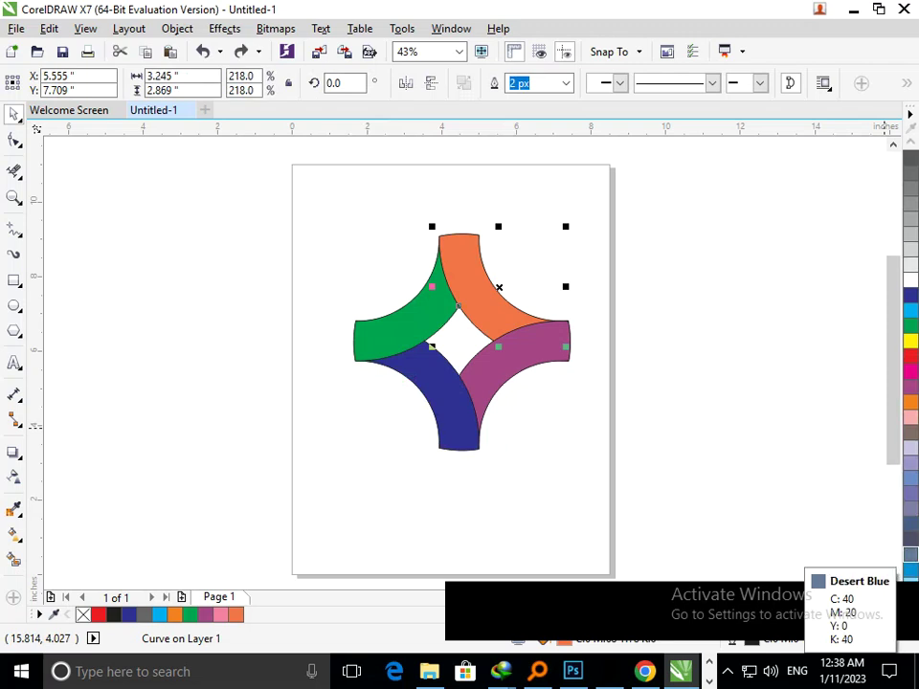
click(631, 415)
click(507, 314)
click(910, 433)
click(699, 427)
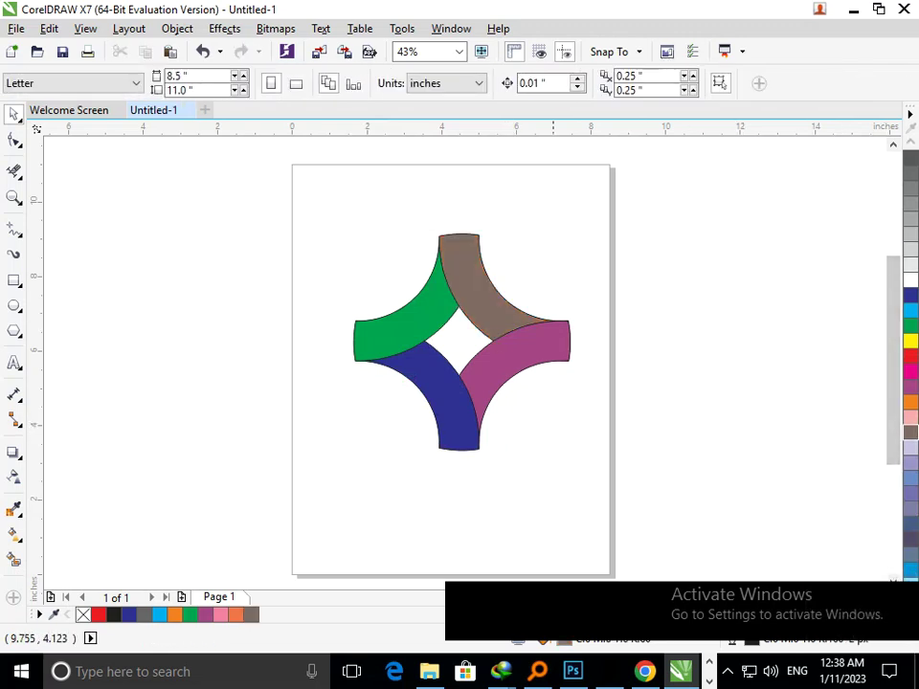
Step: Apply a linear fountain fill to the upper-left band, running from green at its outer end to dark brown at its upper tip
click(420, 313)
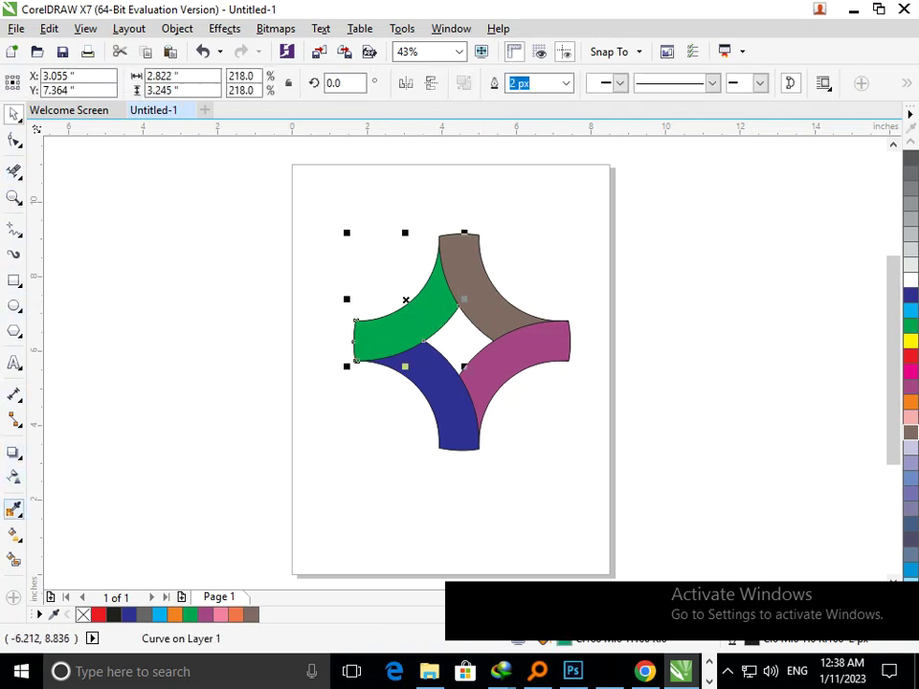
click(19, 539)
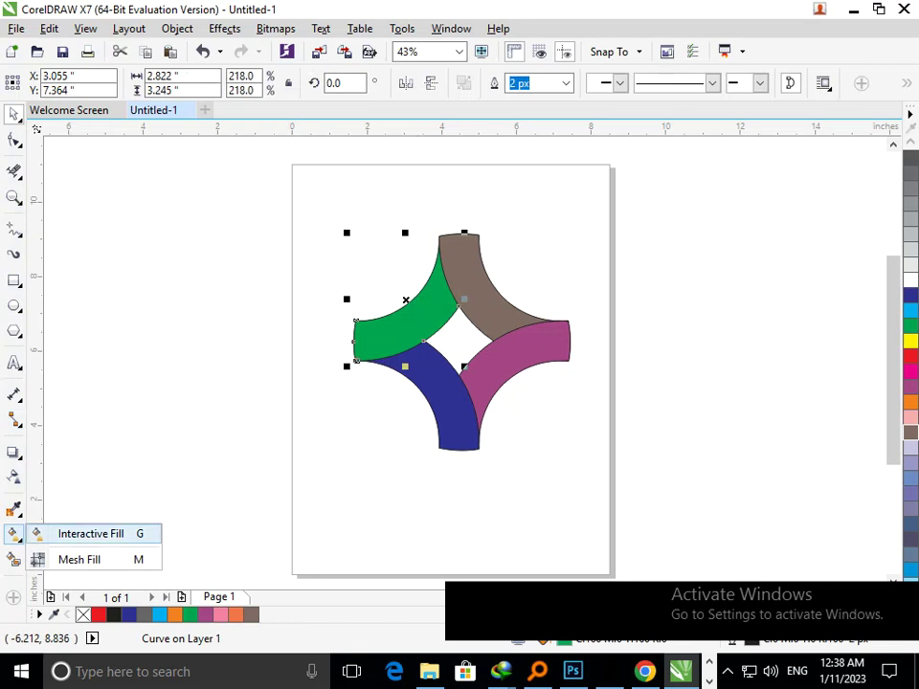
click(86, 534)
drag(354, 351, 439, 262)
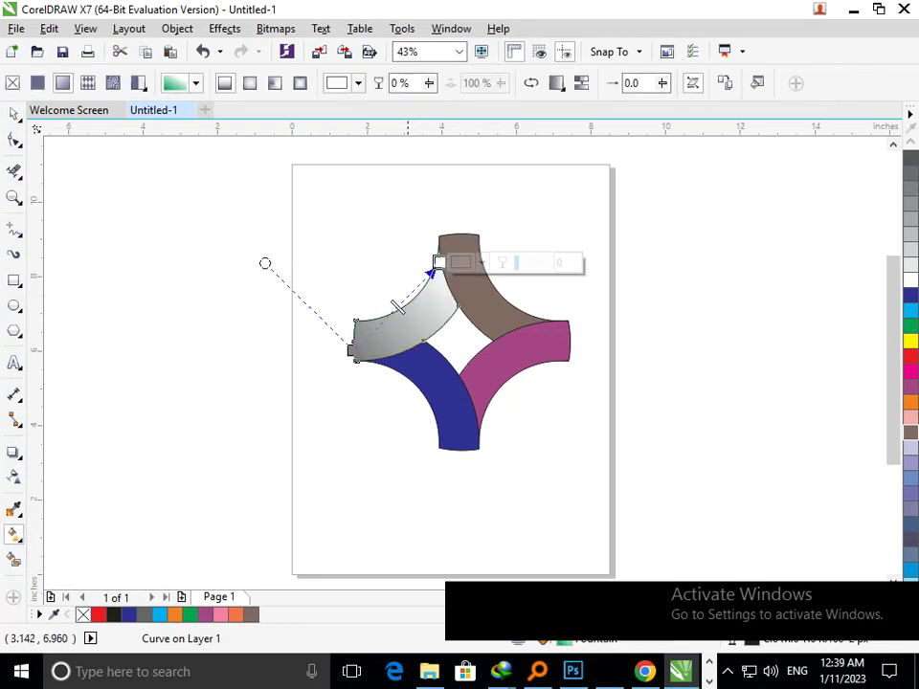
key(ctrl+z)
drag(412, 278, 439, 263)
click(482, 261)
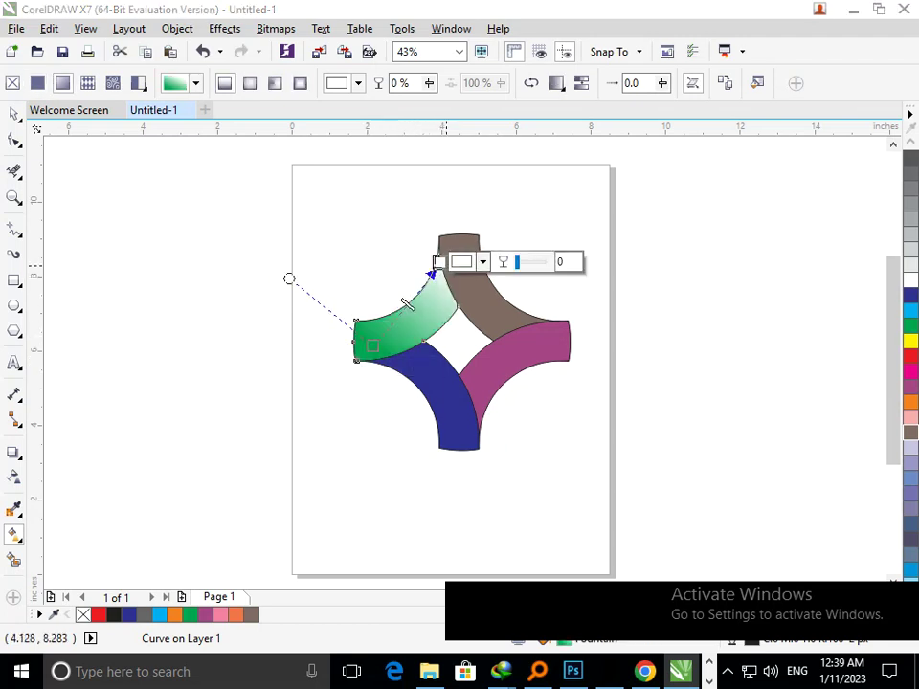
drag(466, 375, 499, 405)
click(403, 426)
Step: Apply a linear fountain fill to the upper-right band, from grey-brown at its top end to a muted reddish brown
click(487, 306)
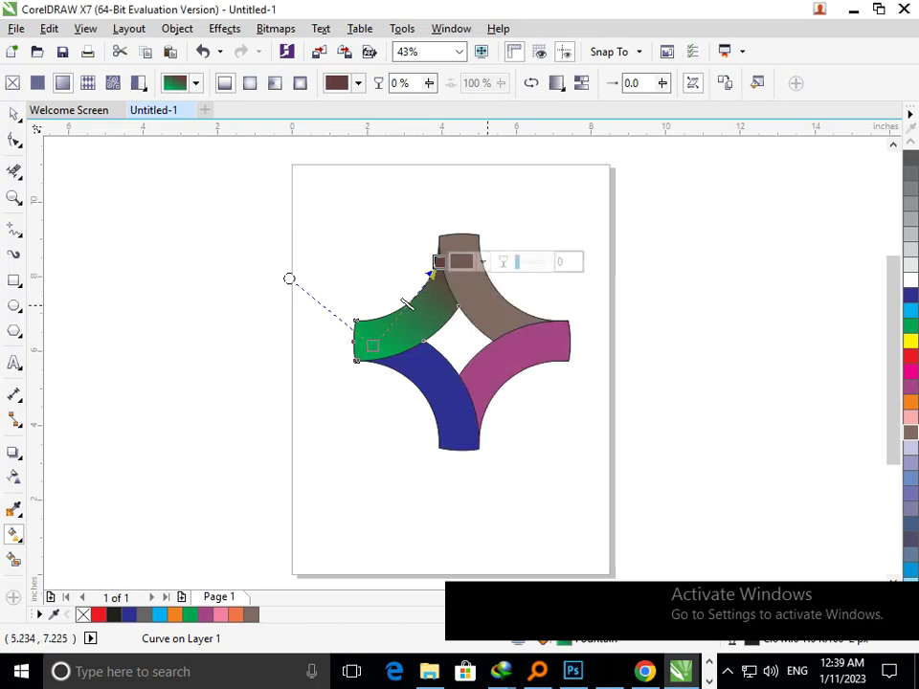
drag(449, 232, 519, 327)
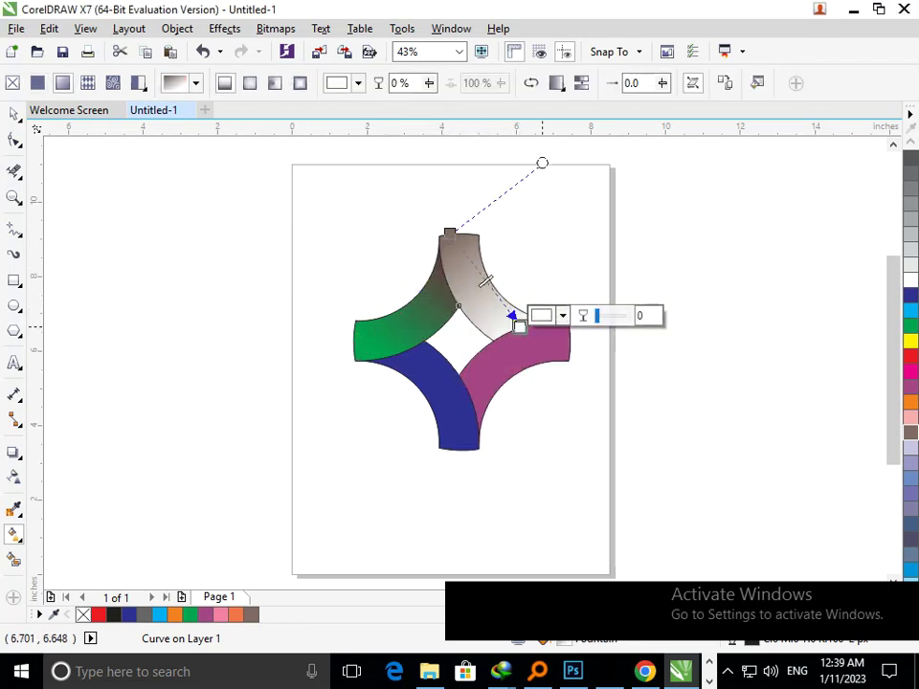
click(561, 316)
click(548, 445)
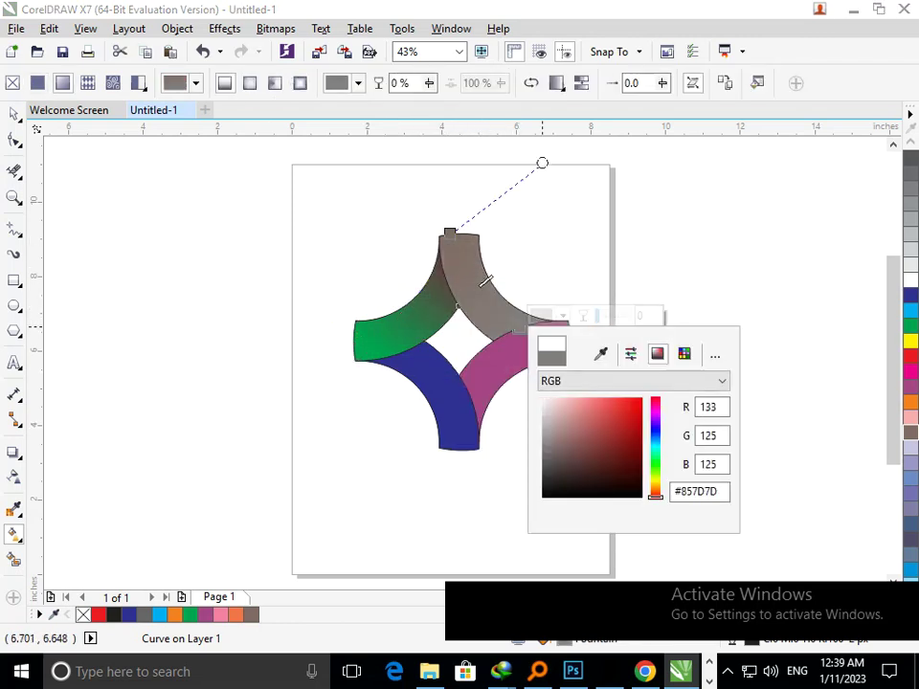
drag(547, 445, 587, 424)
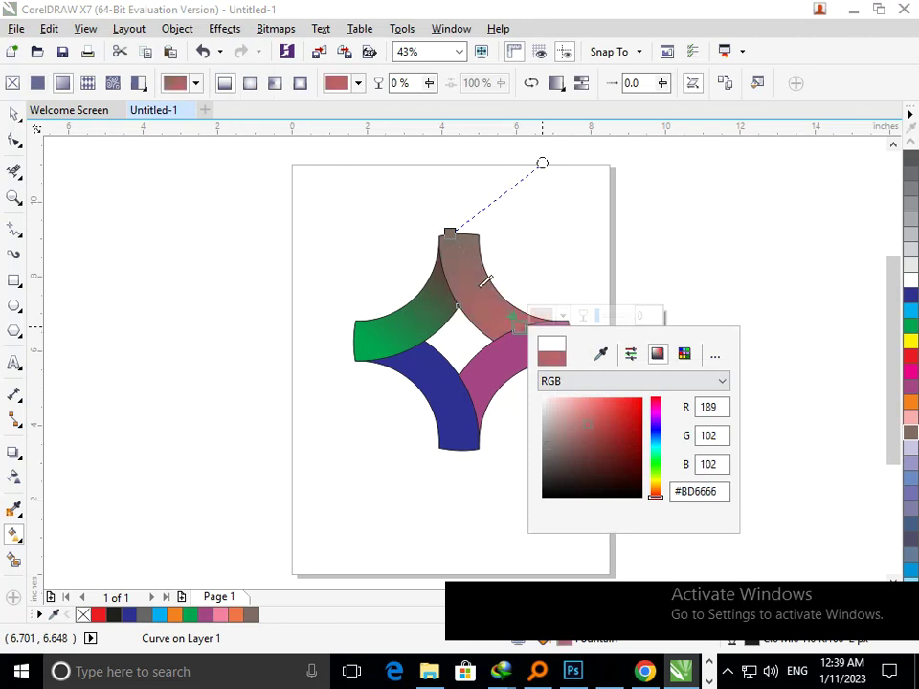
click(564, 443)
click(526, 427)
Step: Apply a linear fountain fill to the lower-right band, from purple at its outer end to brown RGB 128, 96, 96
click(547, 350)
drag(563, 322, 482, 415)
click(524, 415)
drag(518, 542, 530, 546)
click(469, 453)
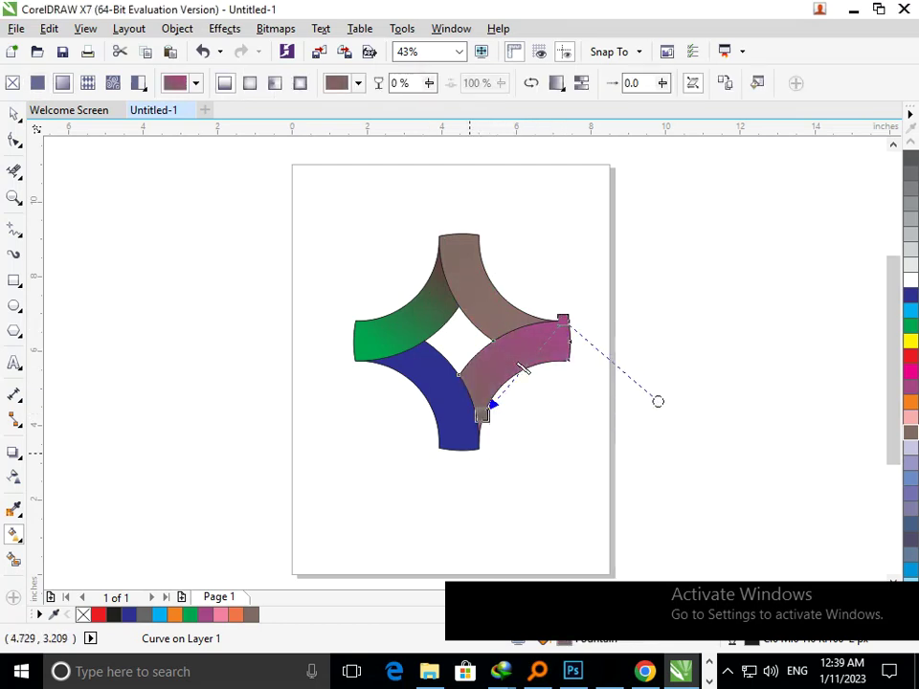
click(463, 331)
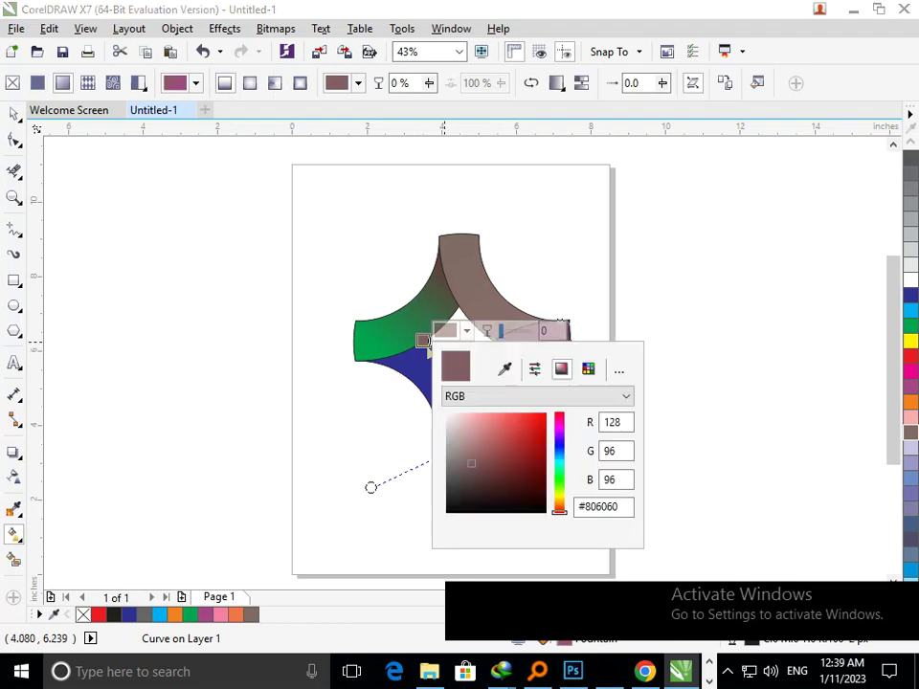
drag(457, 449, 460, 483)
click(371, 480)
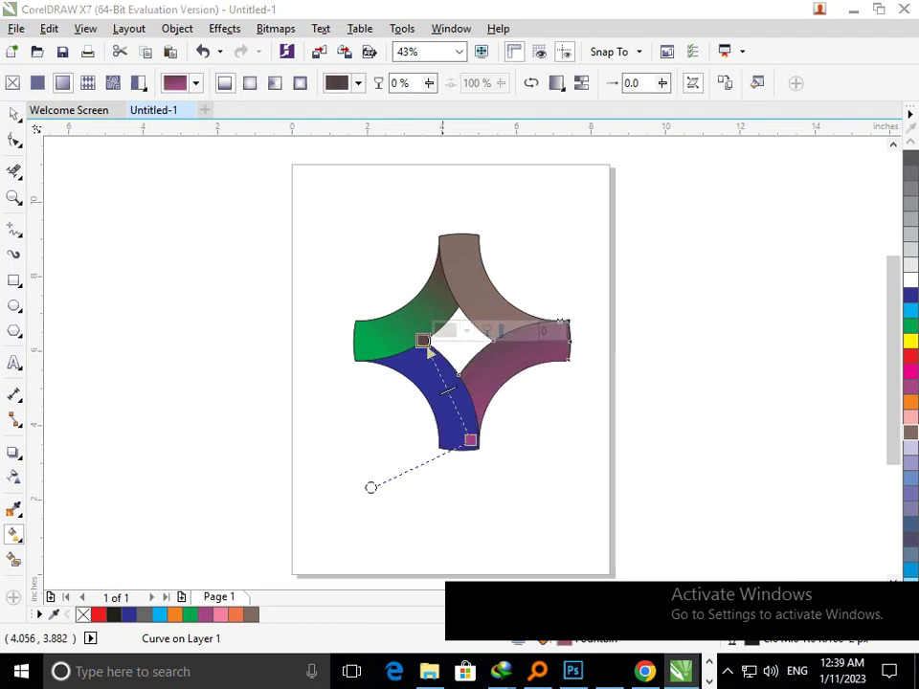
key(ctrl+z)
key(ctrl+z)
key(ctrl+z)
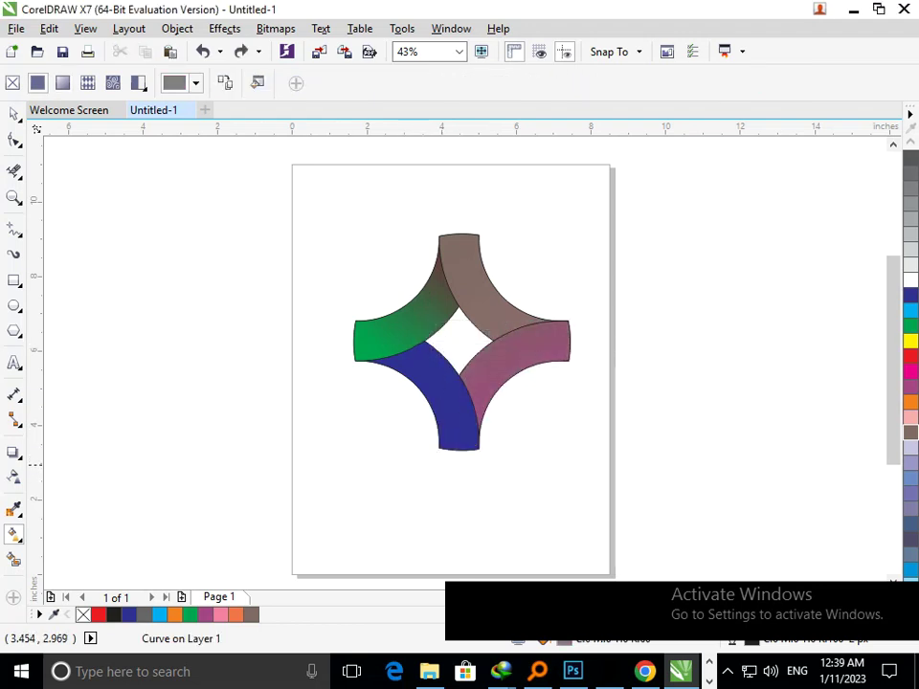
Step: Apply a linear fountain fill to the lower-left band, from dark blue at its bottom end to muted brown at its upper part
drag(470, 447, 419, 359)
click(462, 347)
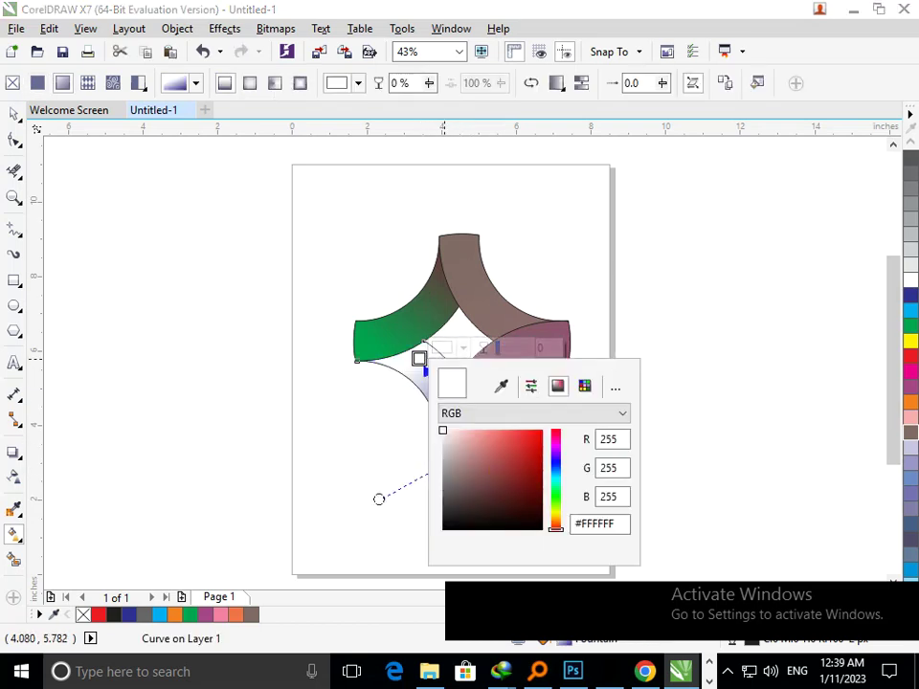
click(468, 480)
Step: Redraw the lower-right band's fountain fill from purple at its outer end to dark brown RGB 97, 83, 83 at its lower tip
click(505, 370)
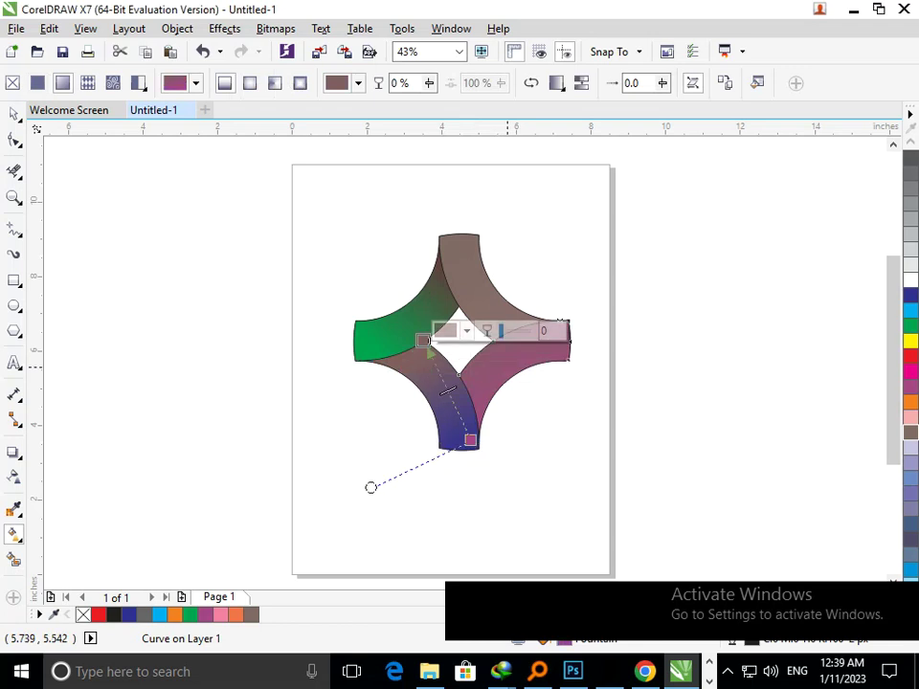
click(553, 344)
drag(559, 321, 473, 407)
click(514, 407)
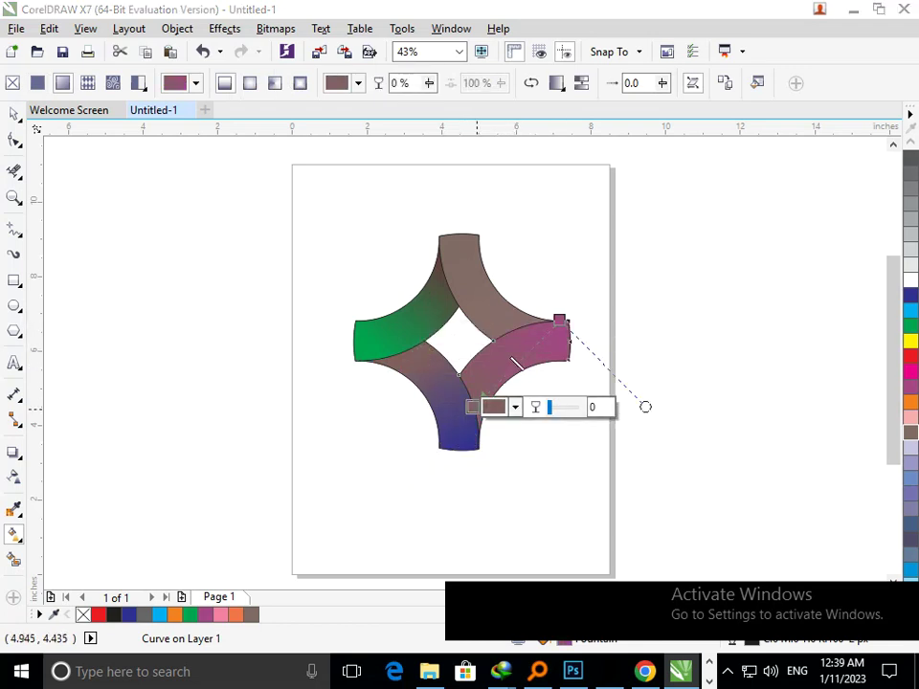
click(504, 560)
click(510, 513)
click(509, 551)
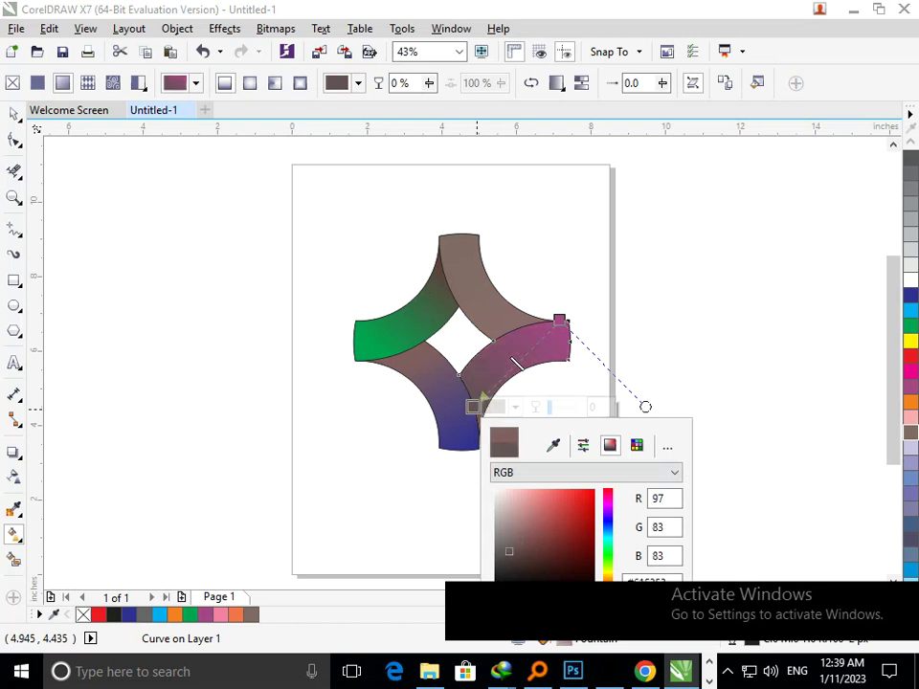
click(417, 480)
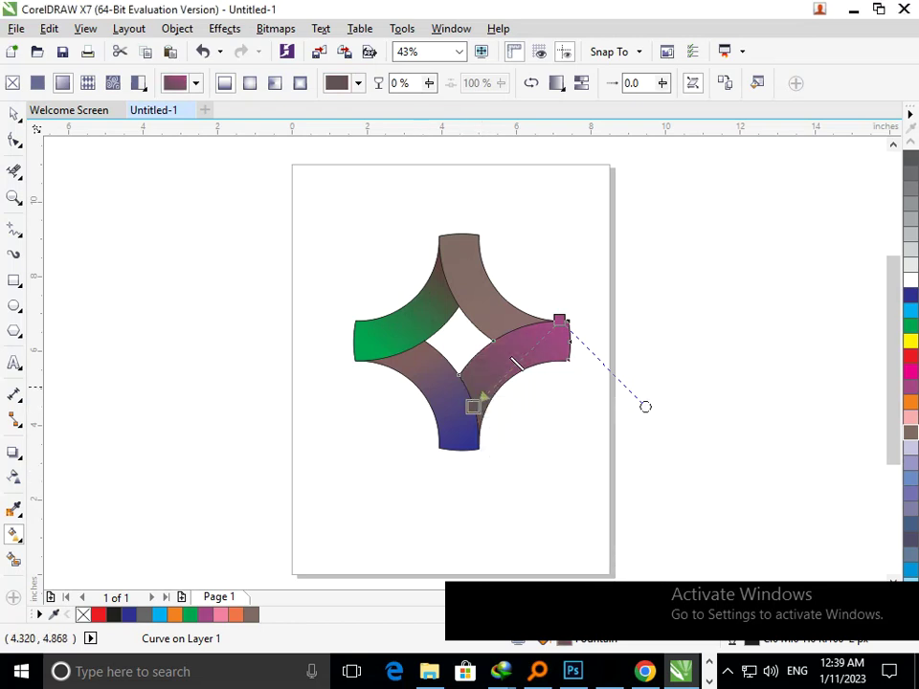
Step: Replace the upper-right band's brown fill with solid cyan
click(486, 278)
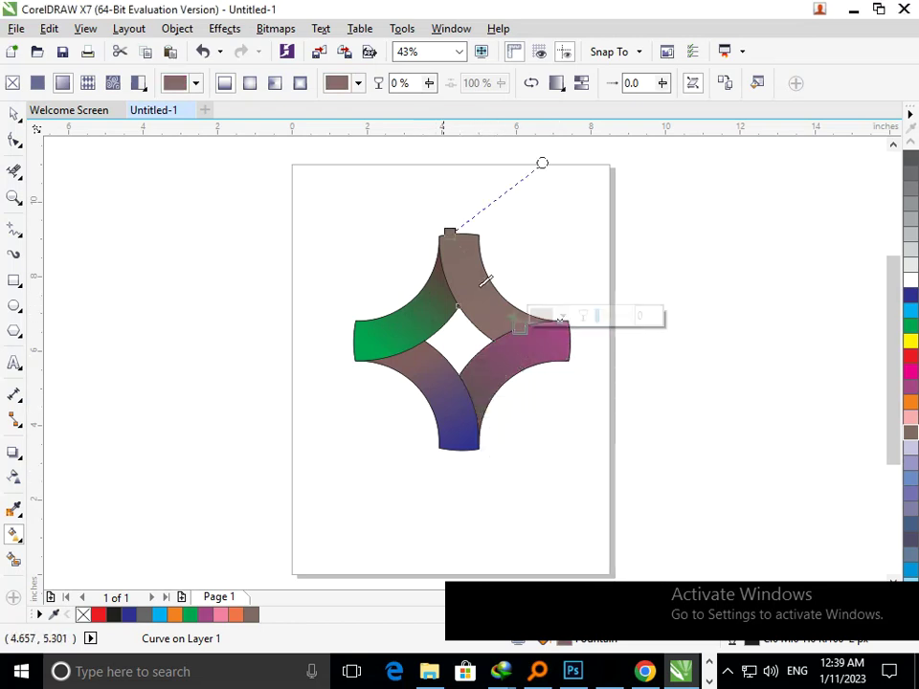
click(172, 161)
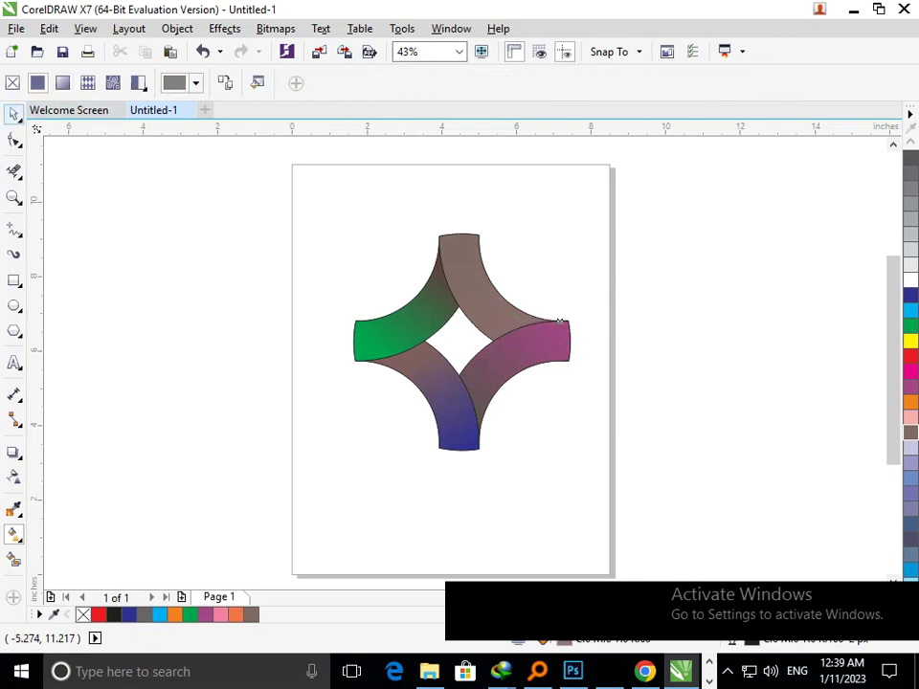
click(14, 114)
drag(476, 285, 537, 266)
key(ctrl+z)
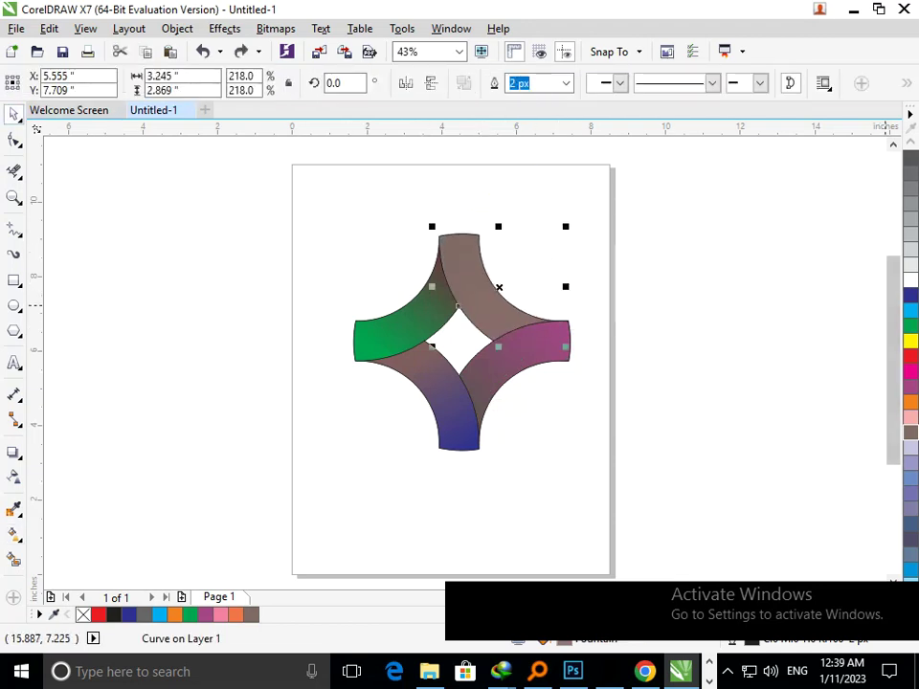
click(910, 310)
click(552, 416)
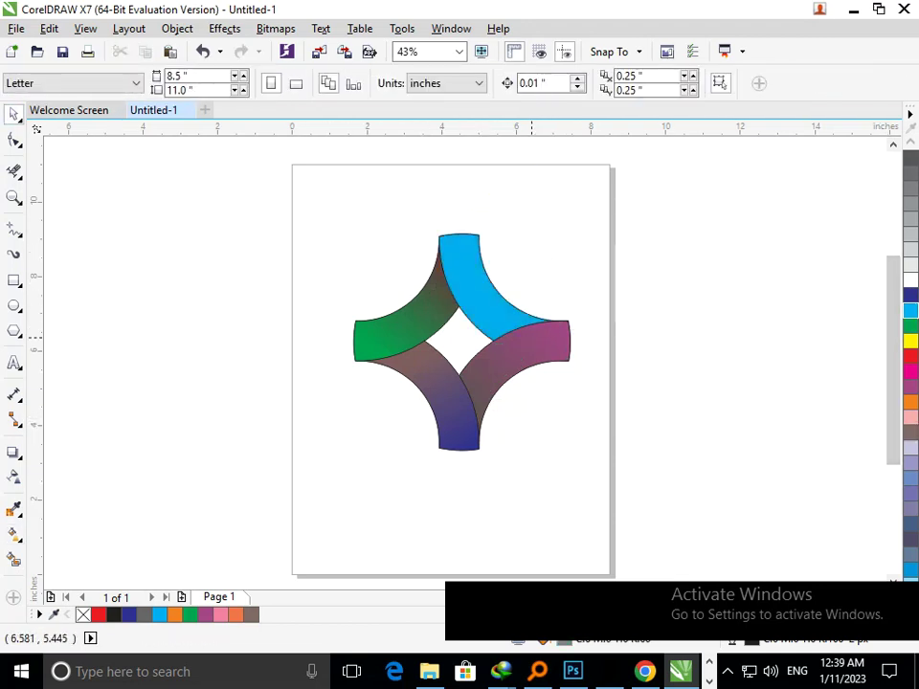
Step: Apply a linear fountain fill to the upper-right band, from cyan at its top end to dark brown RGB 105, 87, 87
drag(467, 302, 506, 290)
key(ctrl+z)
click(19, 540)
click(90, 533)
drag(460, 233, 514, 328)
click(558, 318)
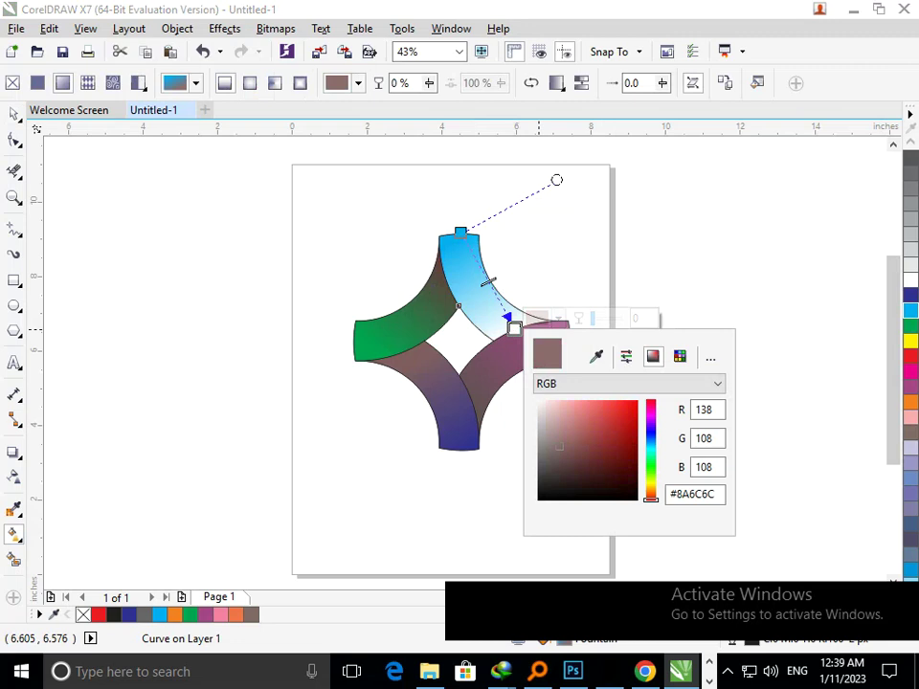
click(556, 469)
click(548, 452)
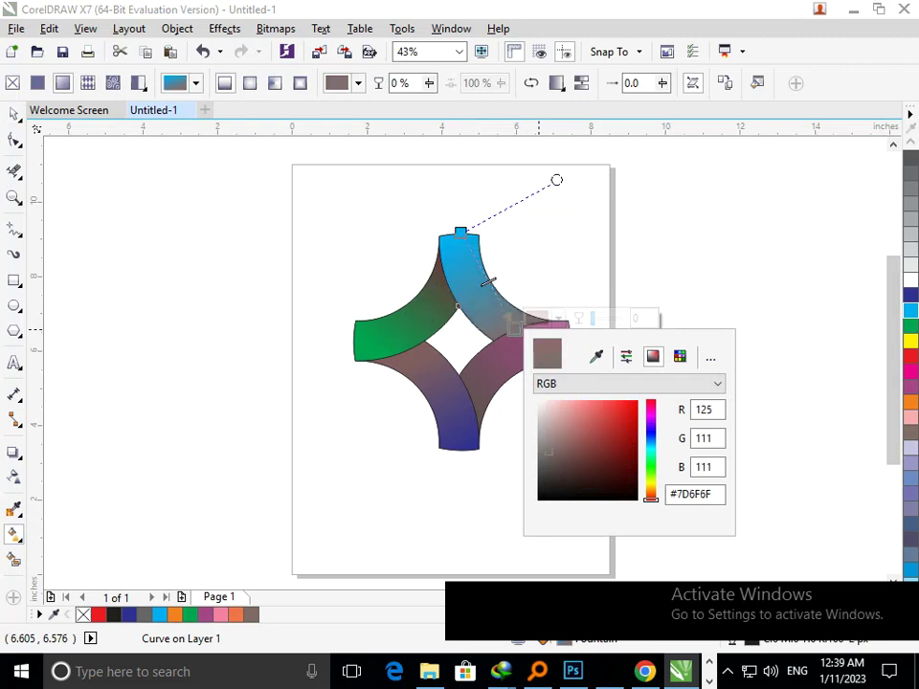
click(562, 455)
click(540, 451)
click(555, 460)
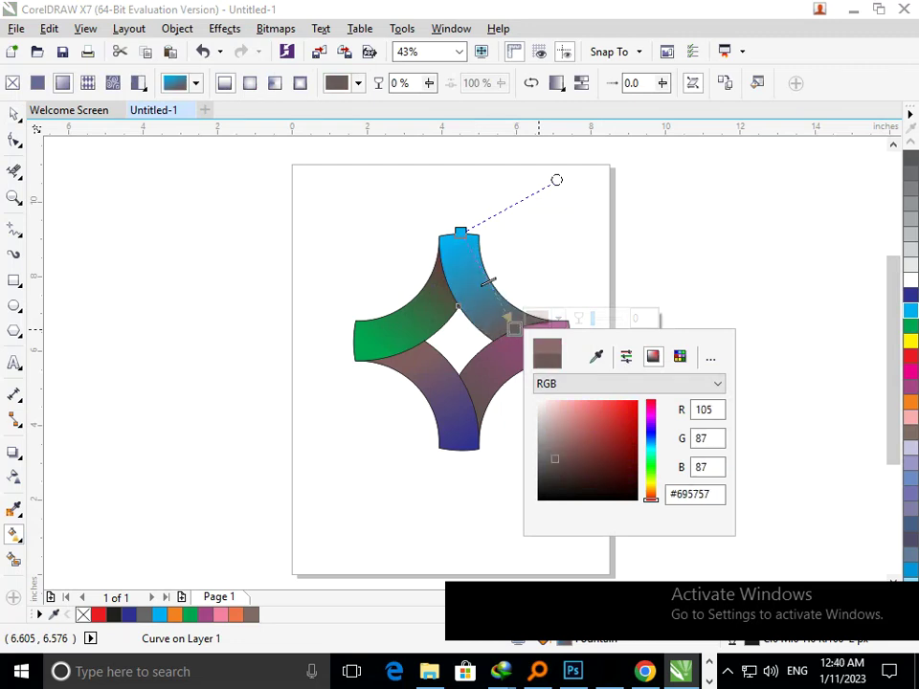
click(14, 114)
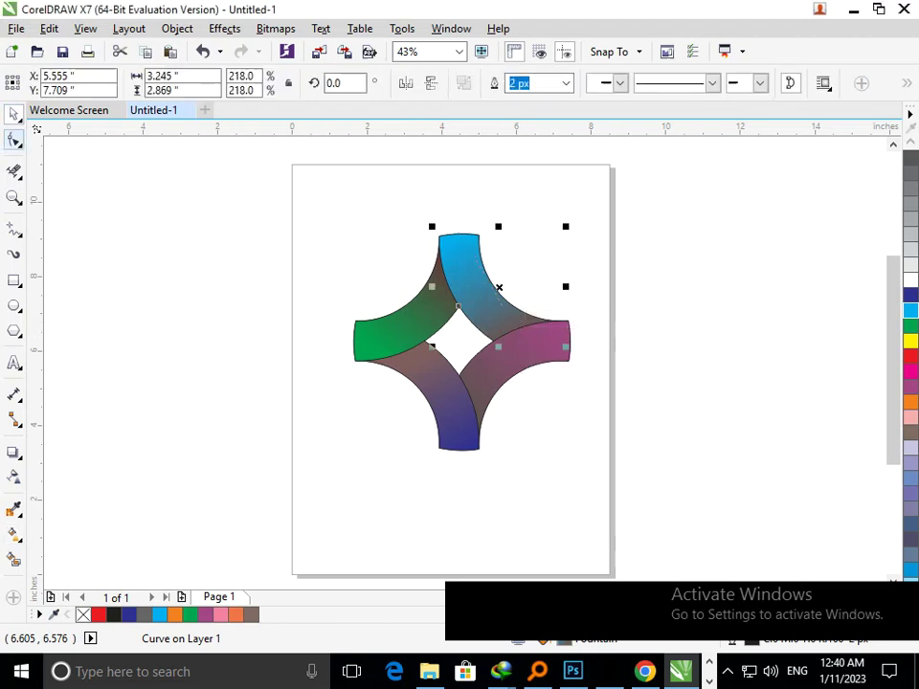
Step: Enlarge the whole four-band shape to about 7.03 inches wide and high, and fit the page in view
click(263, 404)
drag(273, 183, 681, 528)
drag(575, 456, 598, 480)
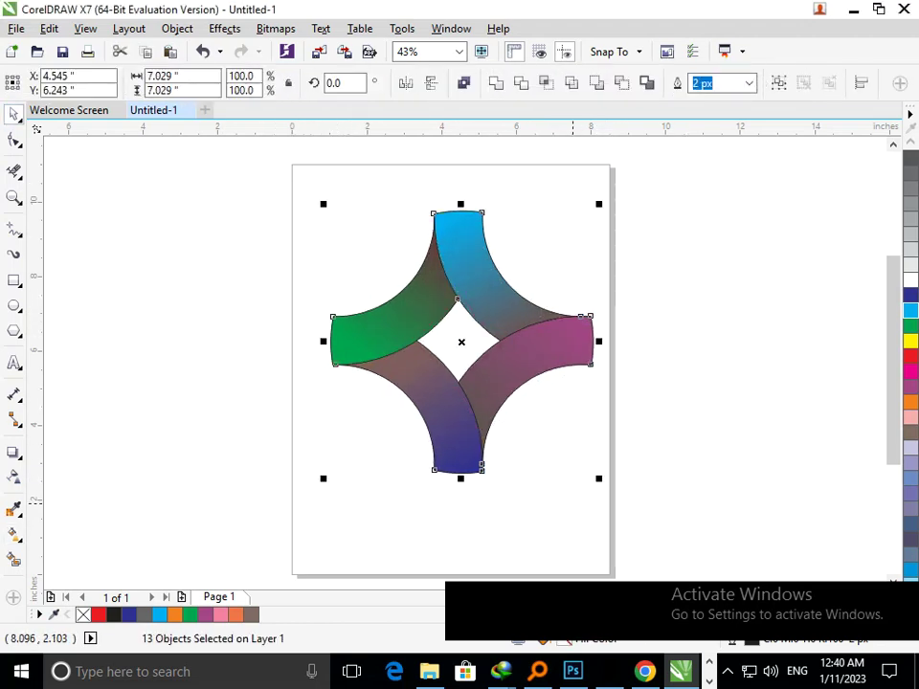
click(558, 513)
key(F2)
drag(264, 153, 635, 580)
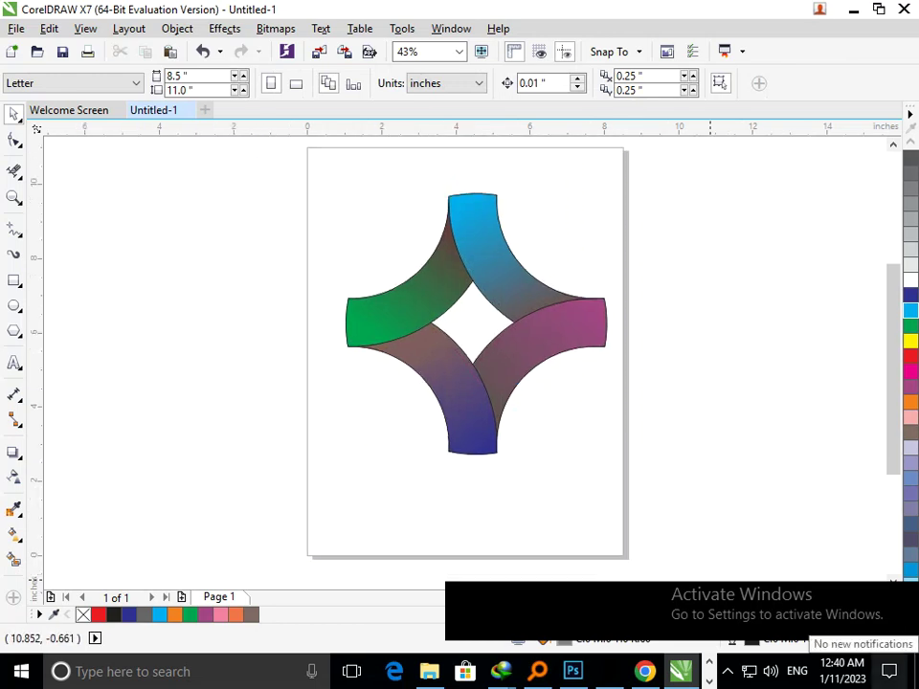